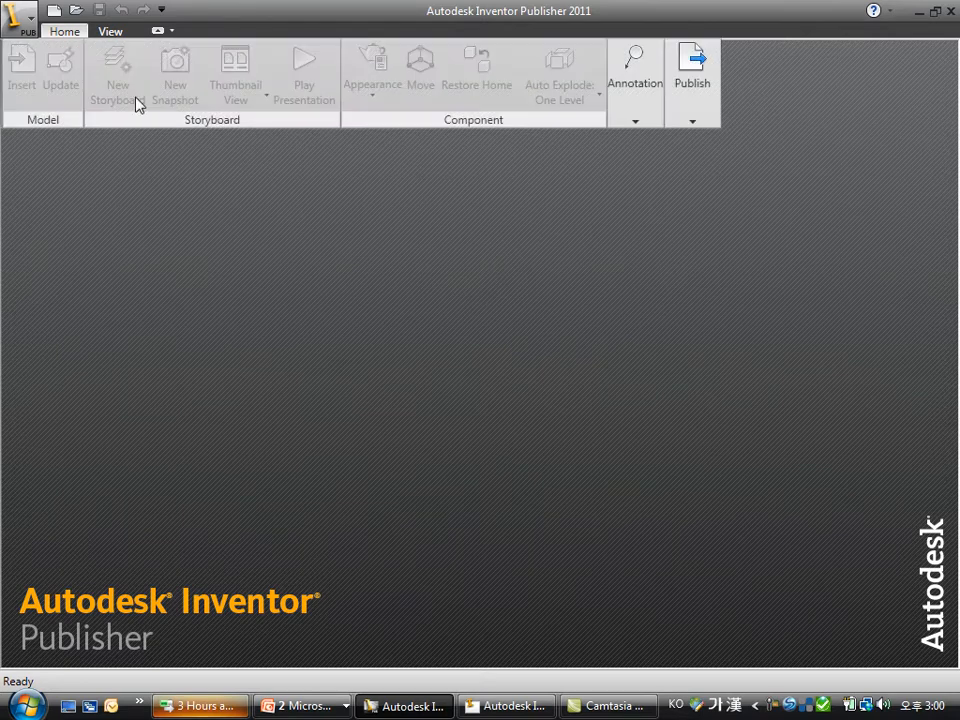
Create a new document and insert the Valve assembly from the Assemblies folder.
click(54, 10)
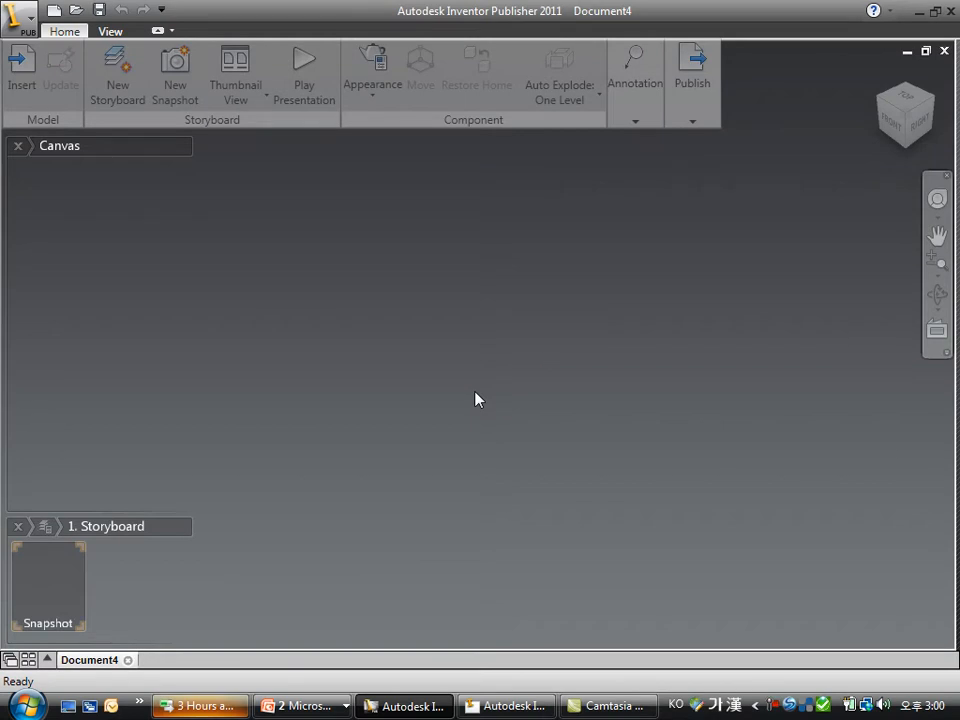
right_click(475, 399)
click(477, 334)
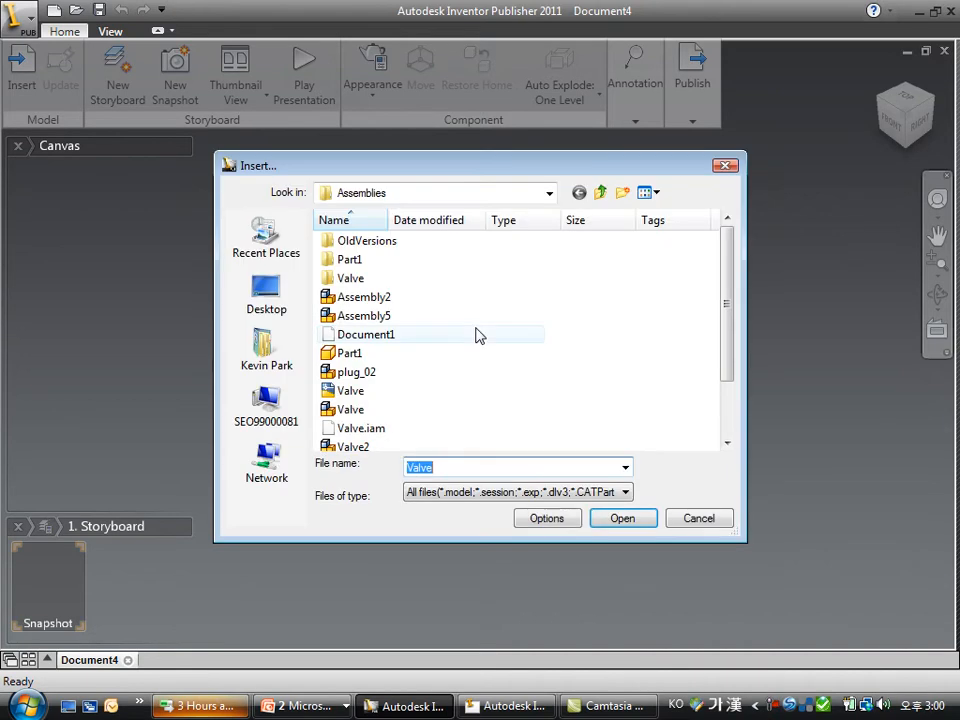
click(418, 409)
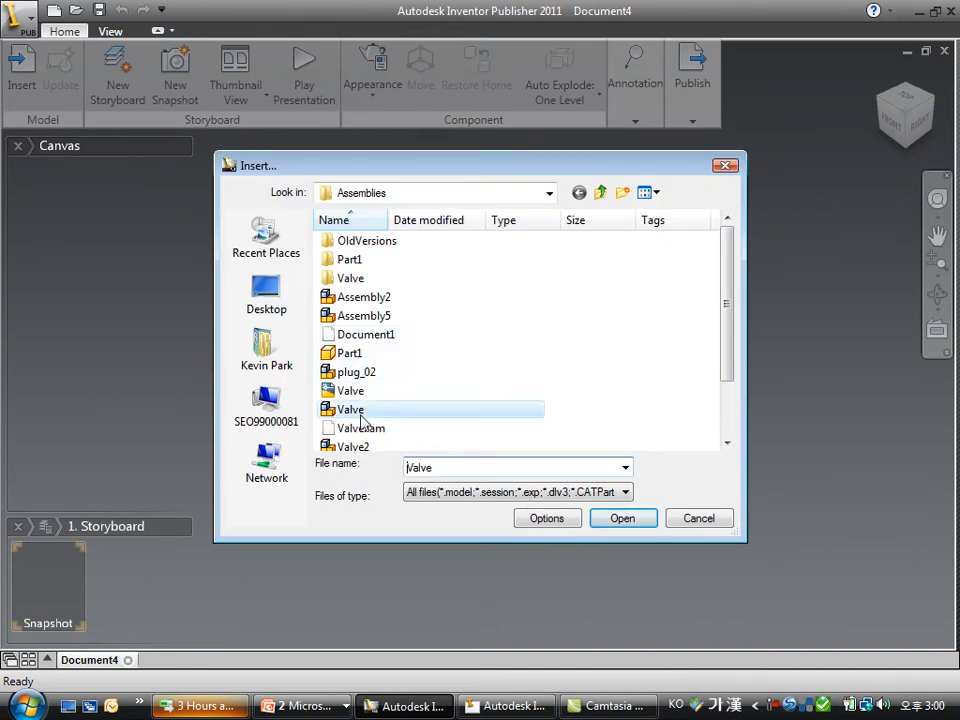
click(623, 519)
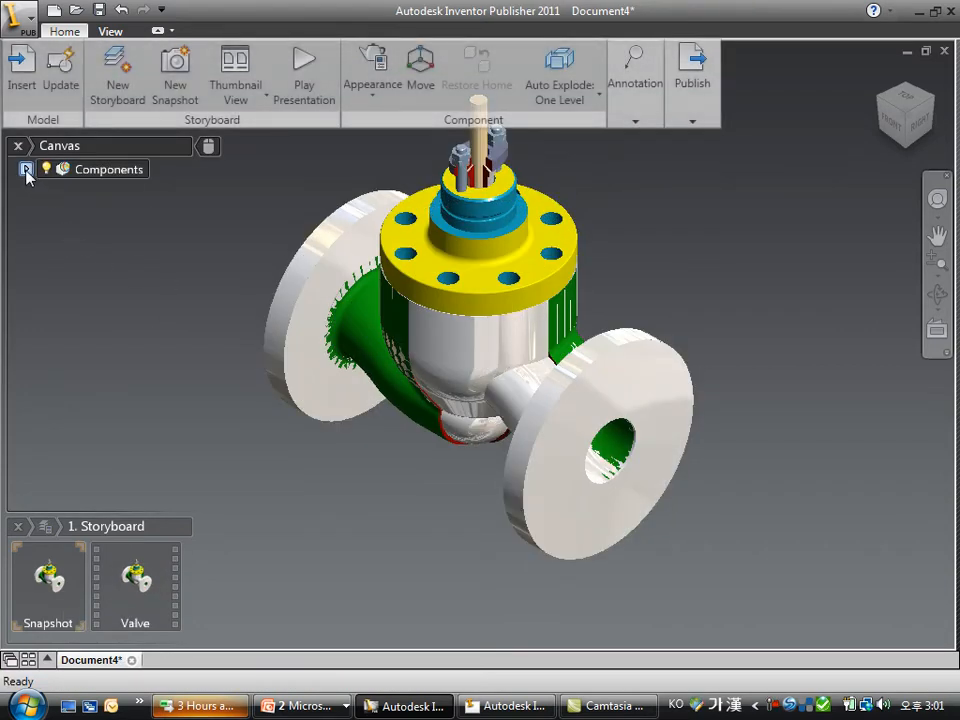
Expand the Valve:1 component tree and hide the 01_area_loft:1 component.
click(25, 169)
click(43, 191)
middle_drag(307, 204, 345, 270)
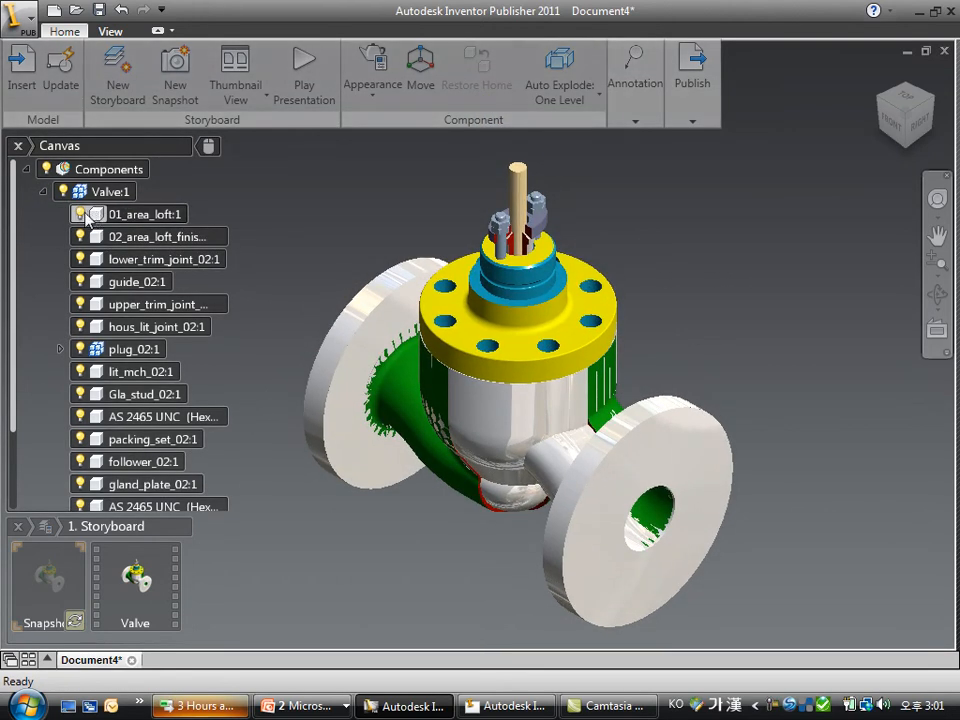
click(81, 215)
middle_drag(310, 272, 295, 295)
mouse_move(456, 584)
middle_down()
mouse_move(467, 574)
mouse_move(452, 574)
middle_up()
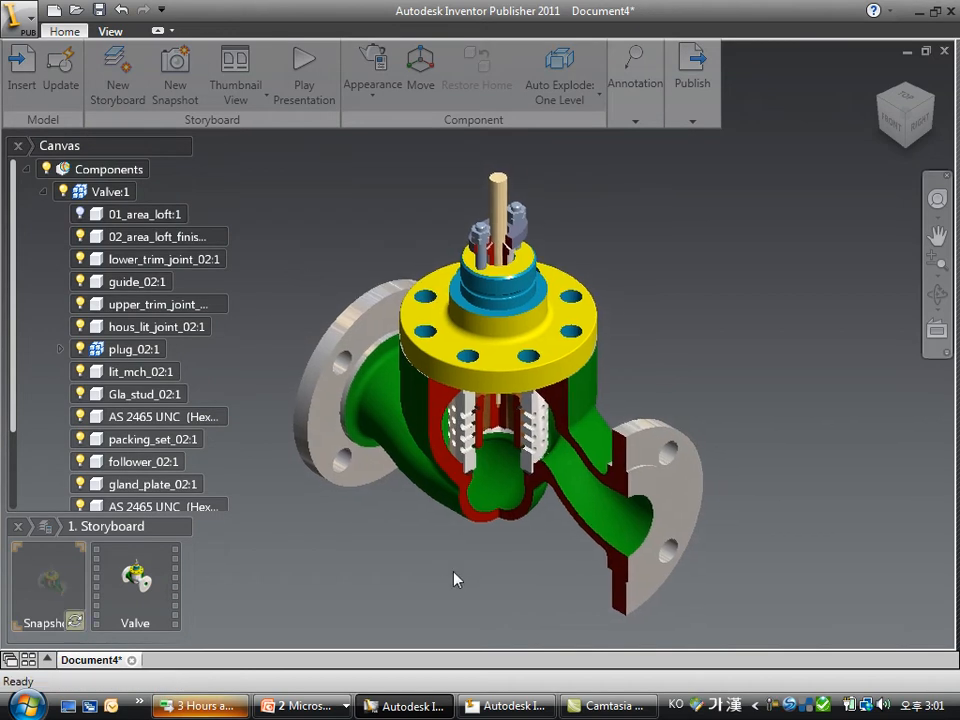
Delete the Valve item from the storyboard.
click(135, 585)
right_click(95, 548)
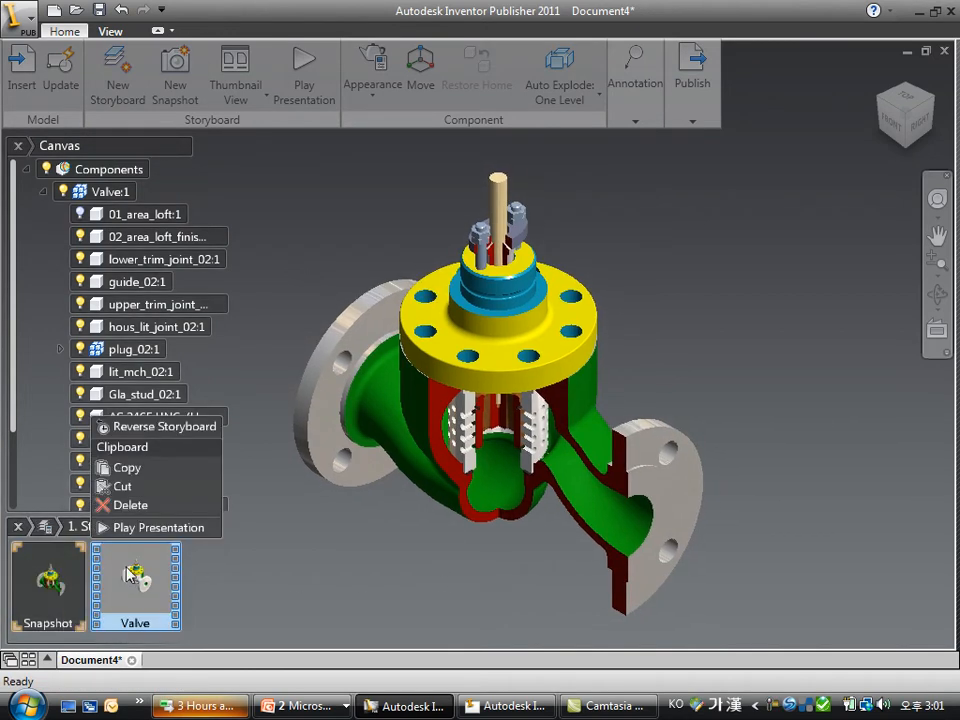
click(130, 506)
middle_drag(403, 585, 378, 590)
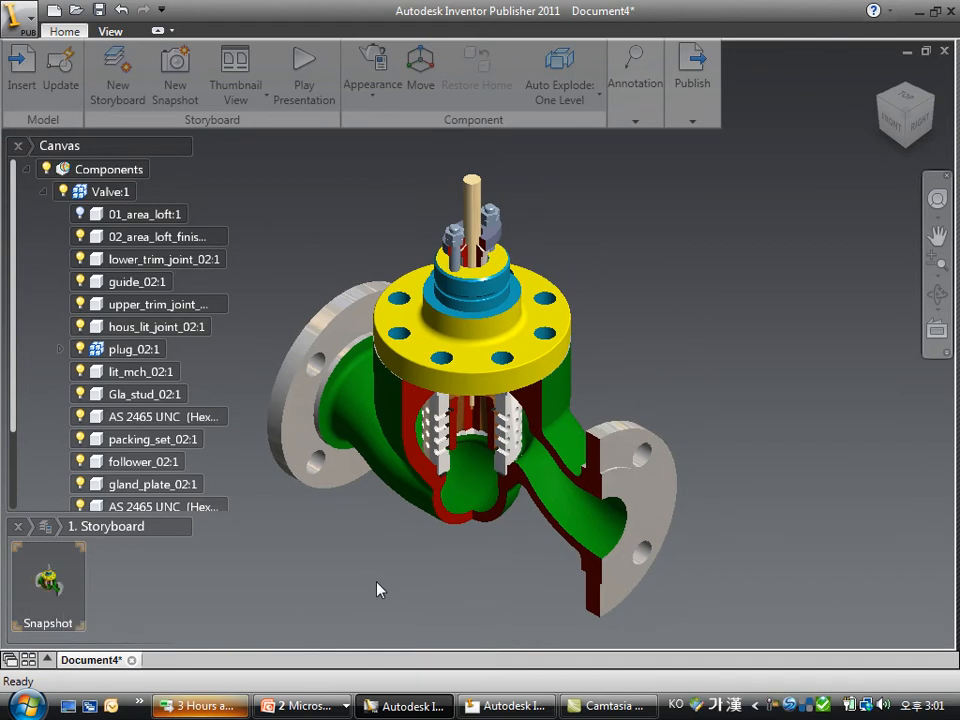
right_click(676, 260)
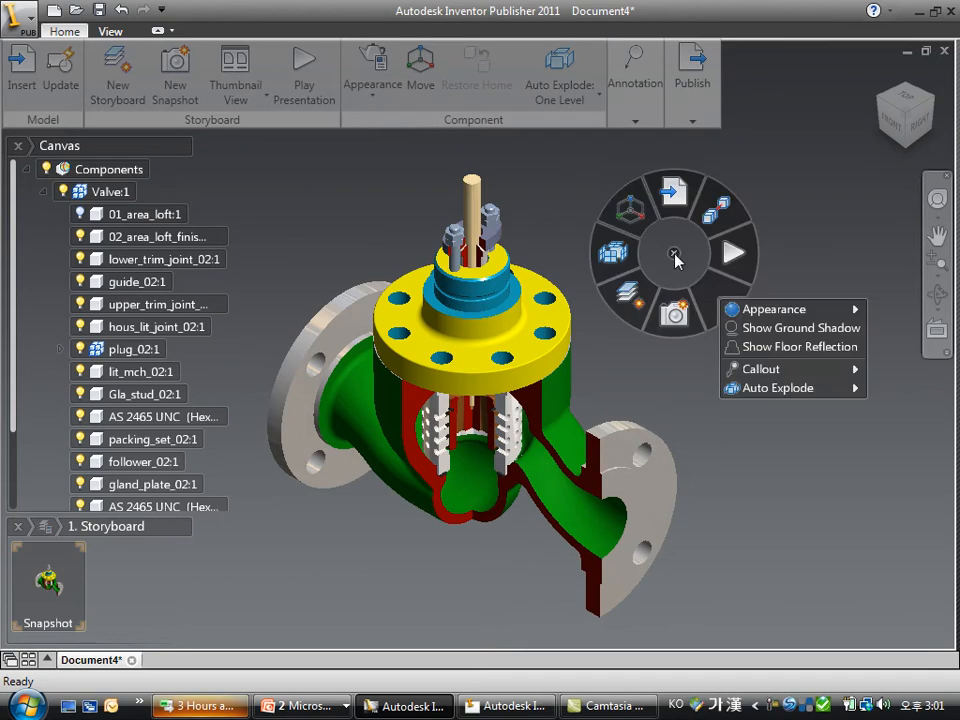
mouse_move(768, 310)
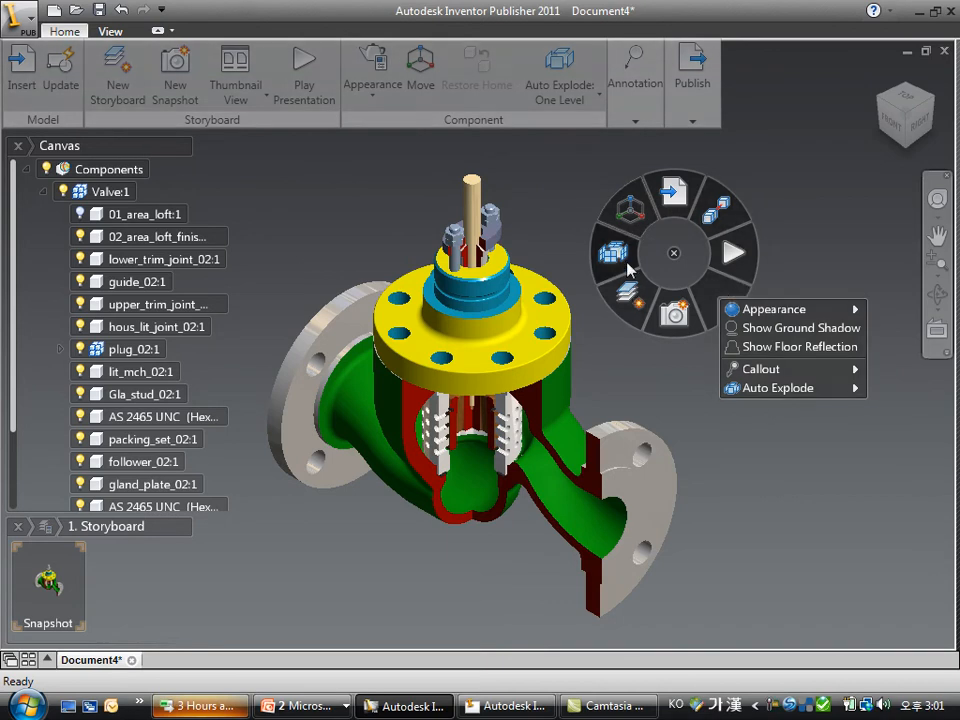
click(676, 393)
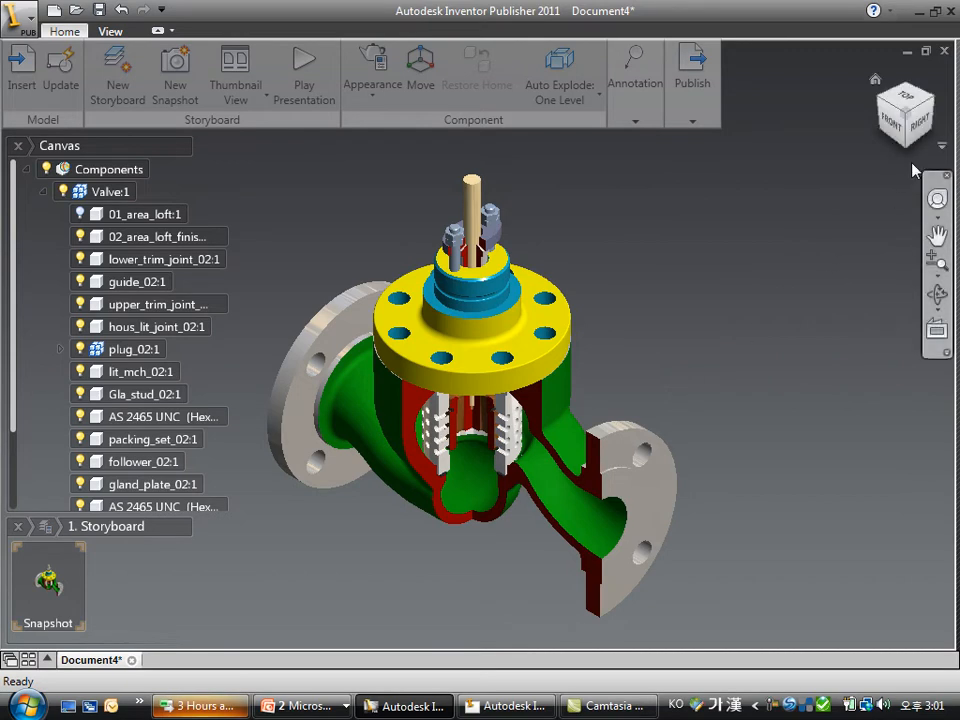
Capture two new snapshots of the valve from the top-right-back corner view.
click(934, 98)
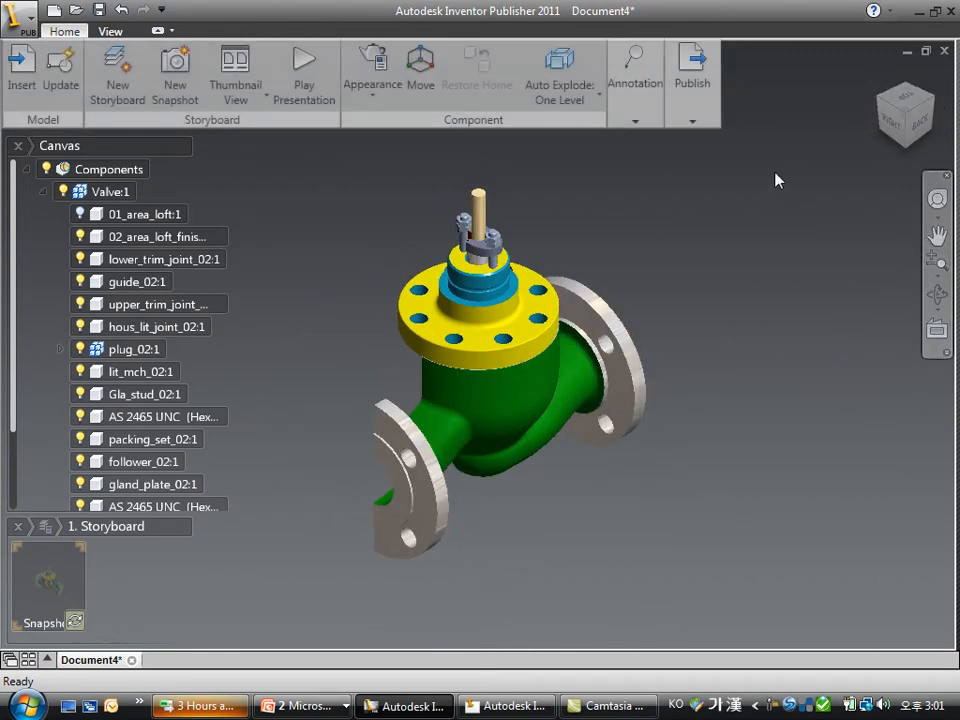
right_click(773, 171)
click(776, 232)
right_drag(722, 325, 721, 350)
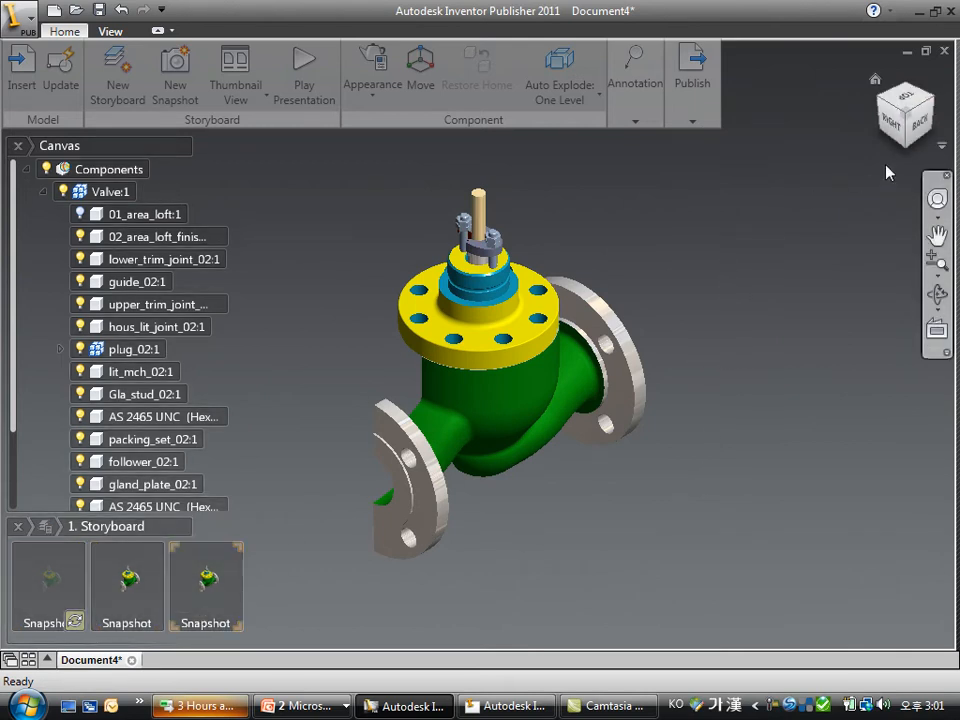
Capture one snapshot of the valve from the back view and another from the top-back-left corner view.
click(921, 131)
right_drag(801, 190, 798, 255)
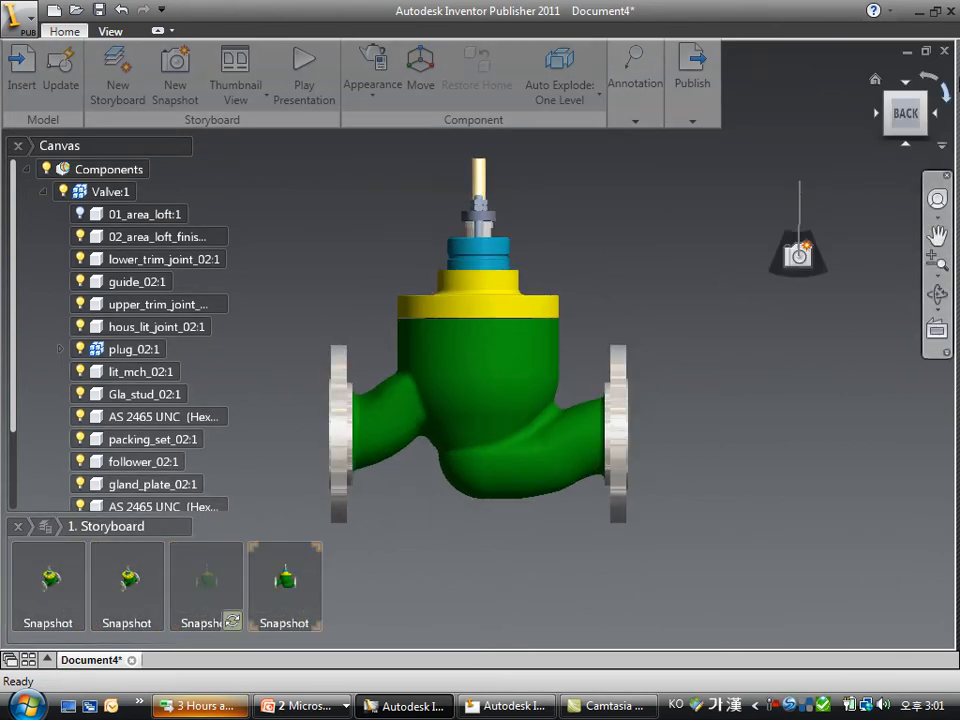
click(928, 94)
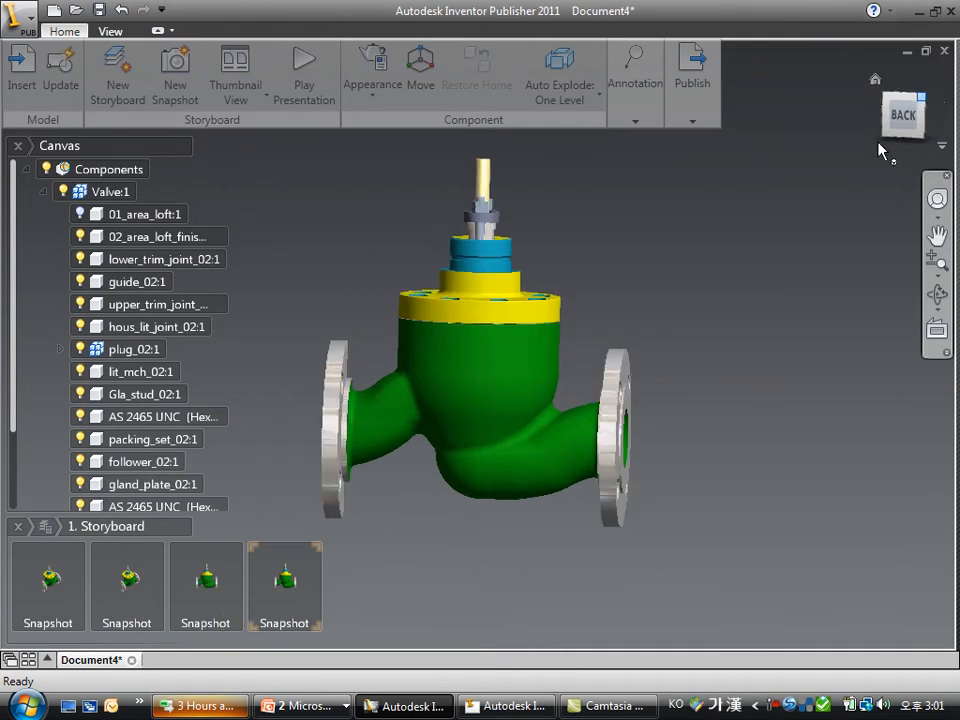
right_drag(788, 200, 787, 272)
Capture one snapshot each from the top-left edge view, the top view and the home view.
click(931, 101)
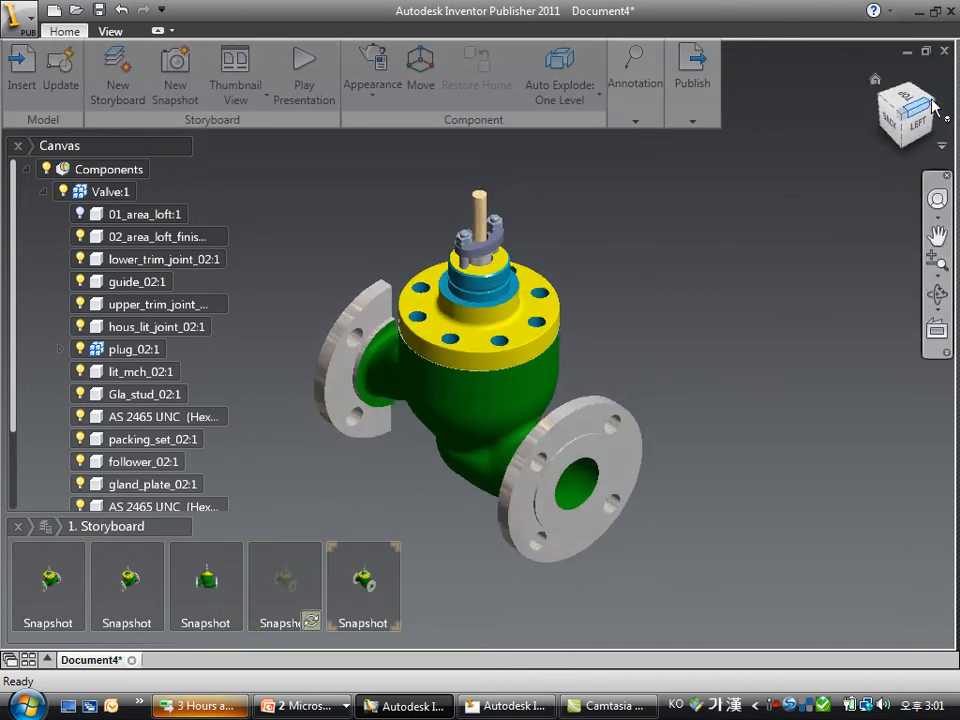
right_drag(761, 207, 759, 290)
click(907, 102)
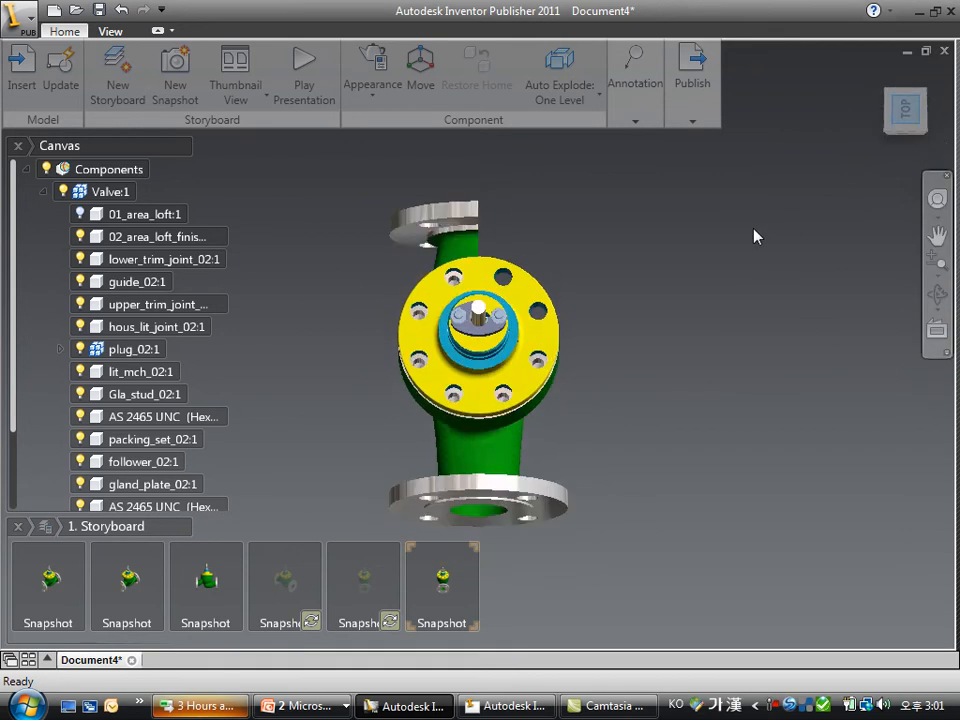
right_drag(745, 199, 734, 332)
click(876, 79)
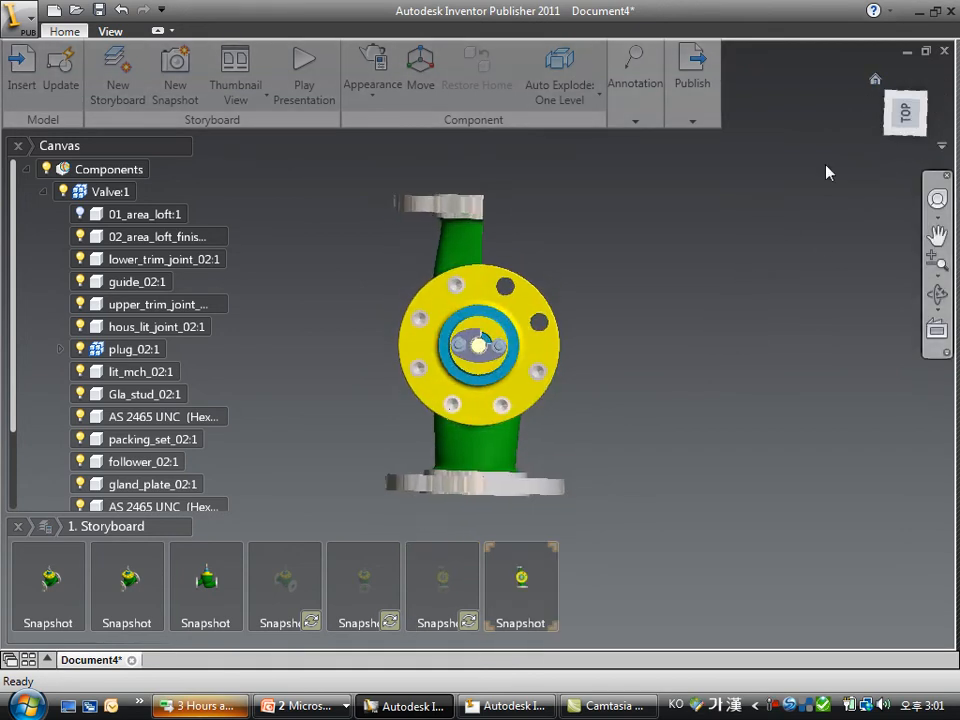
right_drag(754, 291, 753, 355)
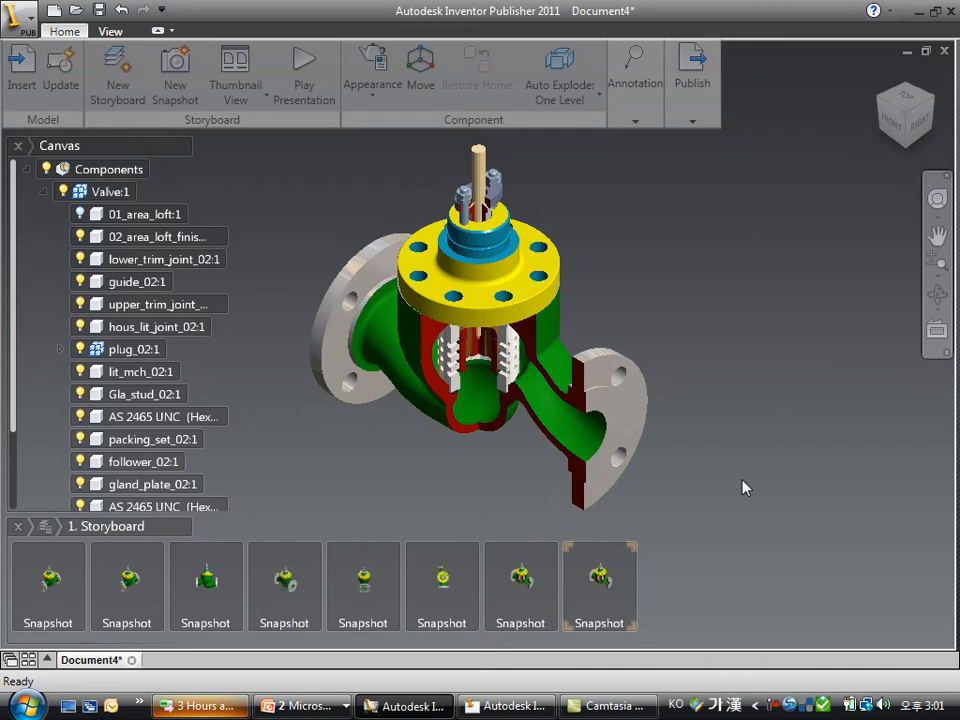
Auto-explode all visible valve components by one level with the explosion distance set to 125%.
drag(766, 503, 315, 163)
right_drag(767, 255, 672, 255)
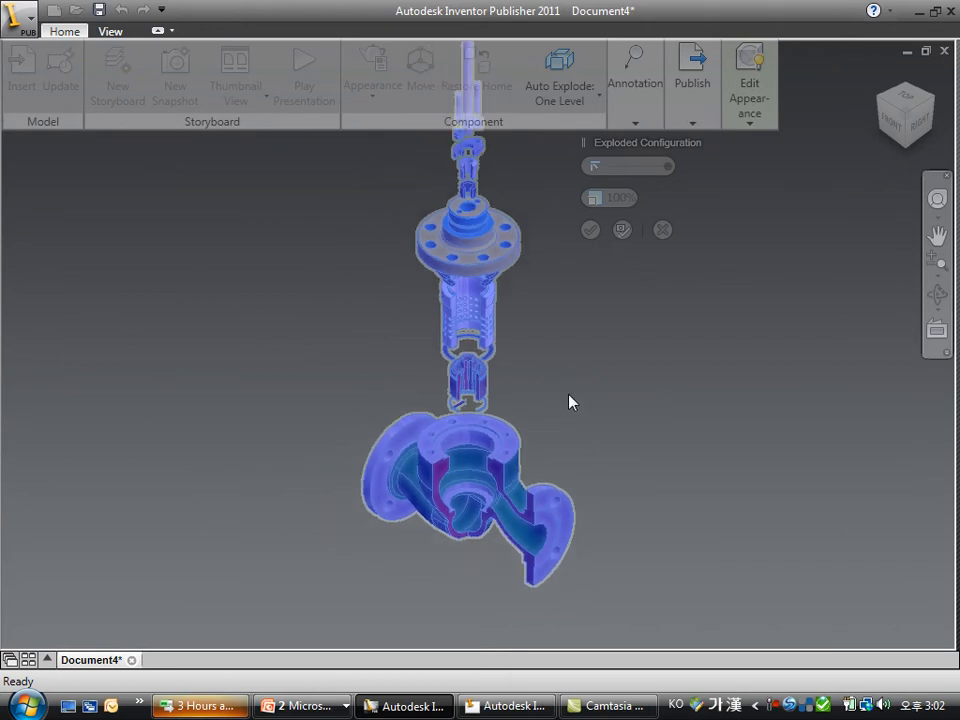
middle_drag(566, 330, 508, 418)
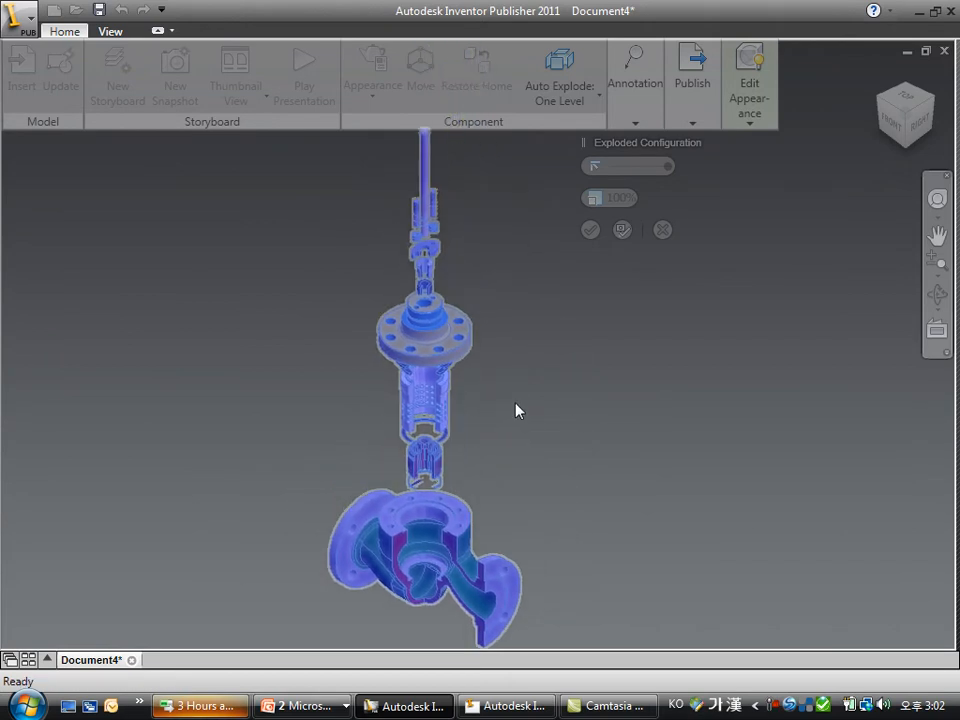
click(588, 198)
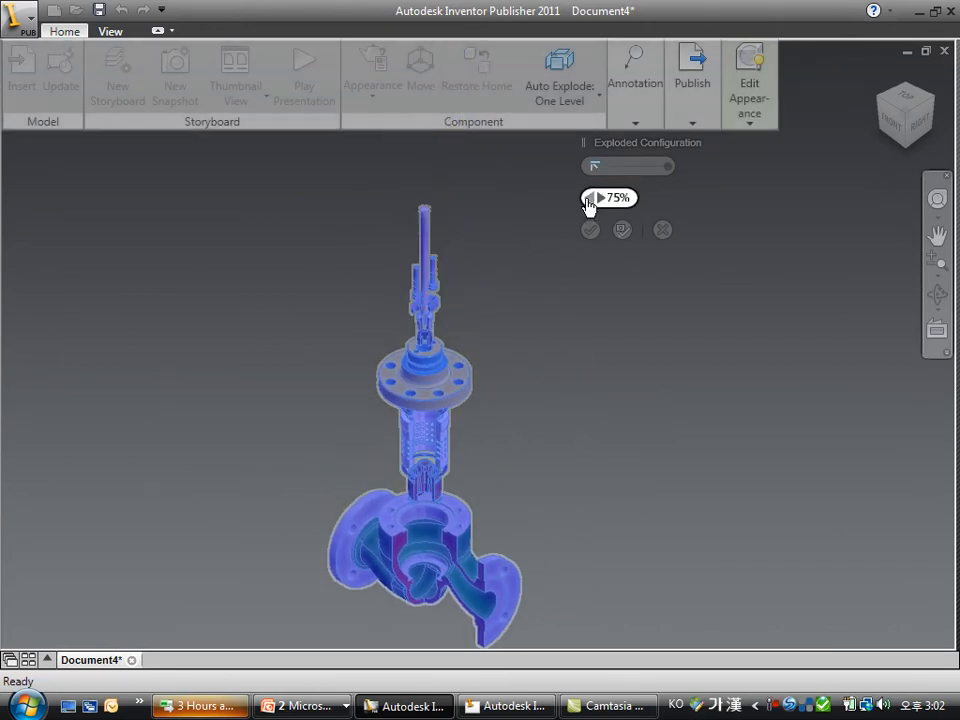
click(591, 199)
click(599, 199)
click(599, 199)
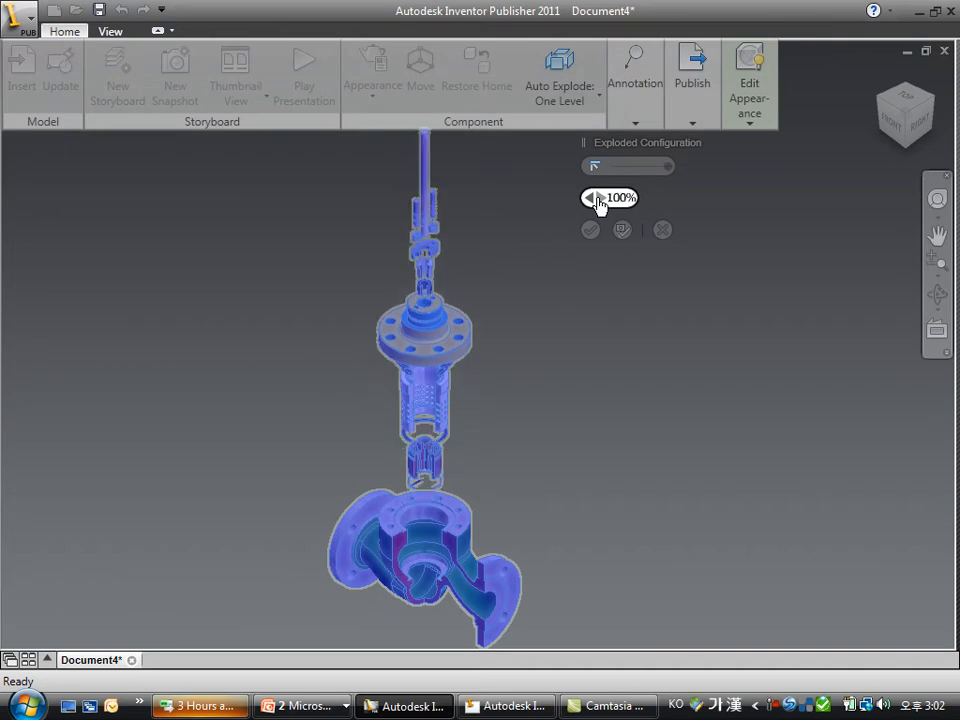
click(599, 199)
Step the explosion sequence back to step 11, return it to the full step 14, and accept the exploded configuration.
mouse_move(591, 172)
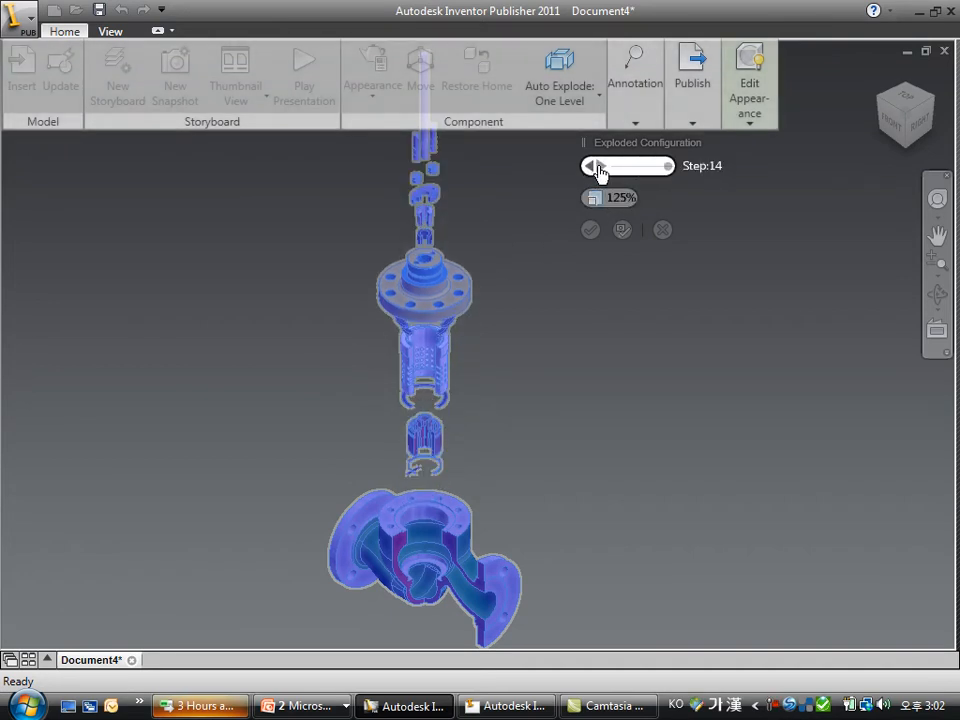
click(591, 172)
click(591, 172)
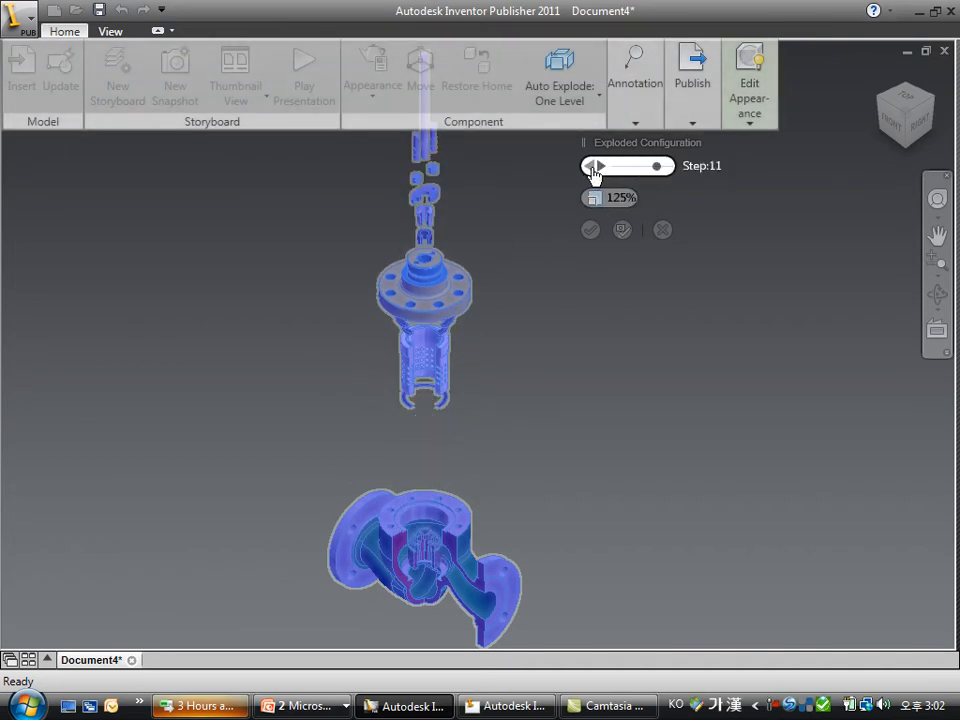
click(599, 167)
click(599, 167)
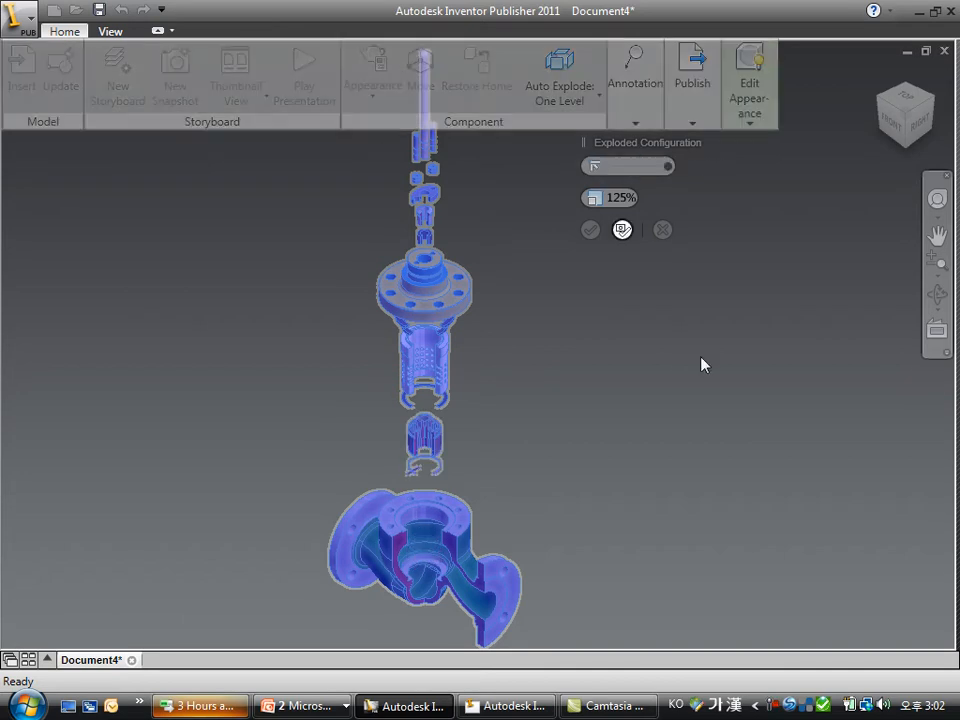
click(706, 371)
click(591, 231)
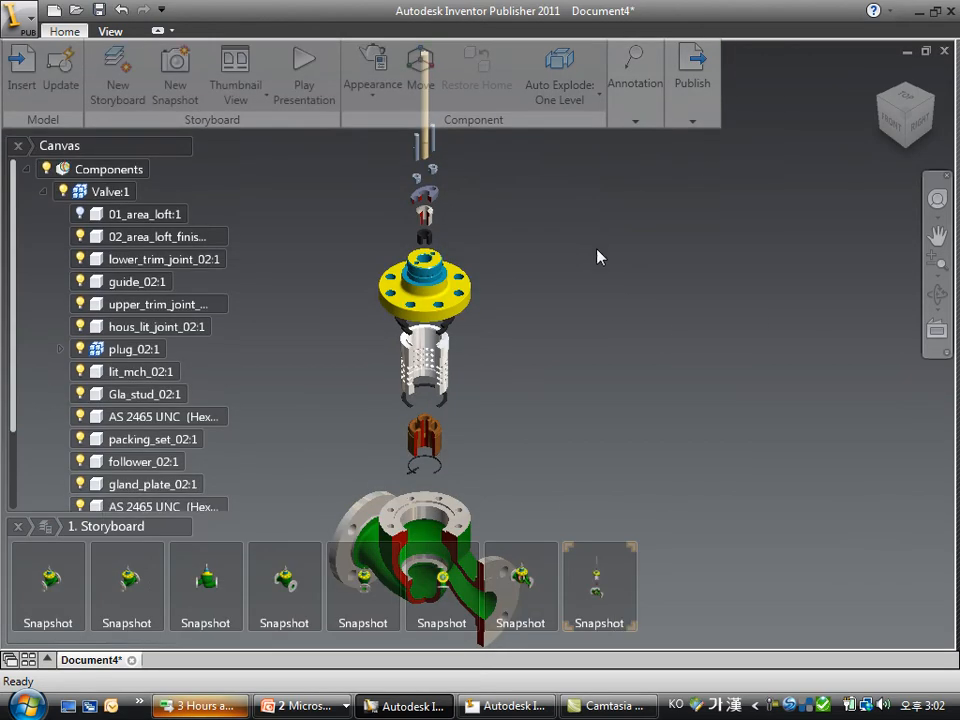
Add callouts to the upper exploded components, from the stem down to lit_mch_02:1 and hous_lit_joint_02:1.
click(601, 588)
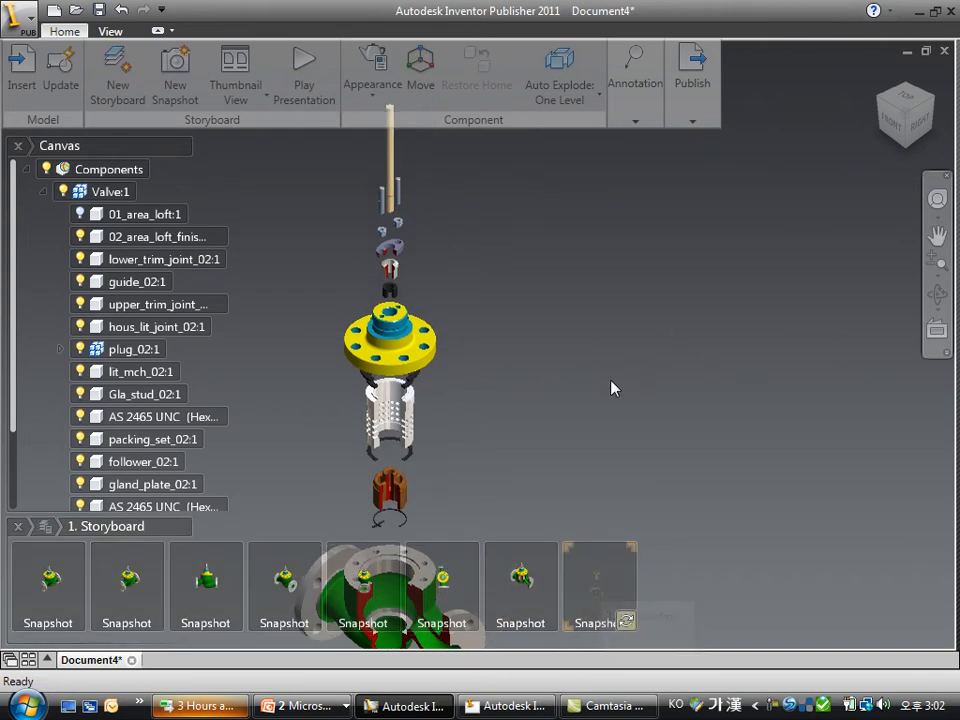
drag(526, 394, 270, 152)
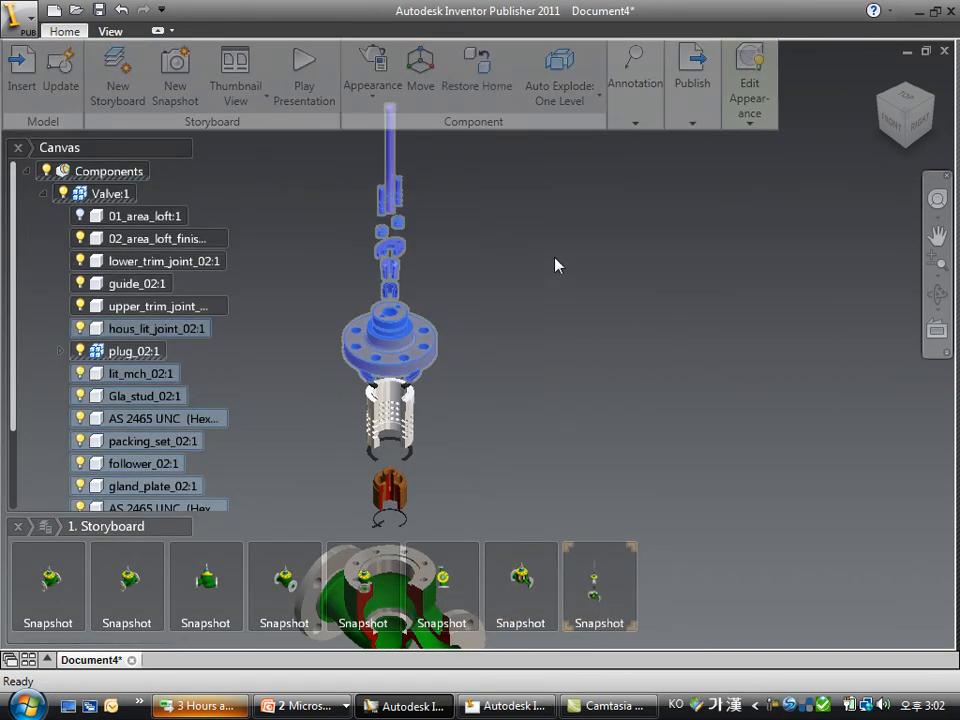
middle_drag(557, 264, 648, 377)
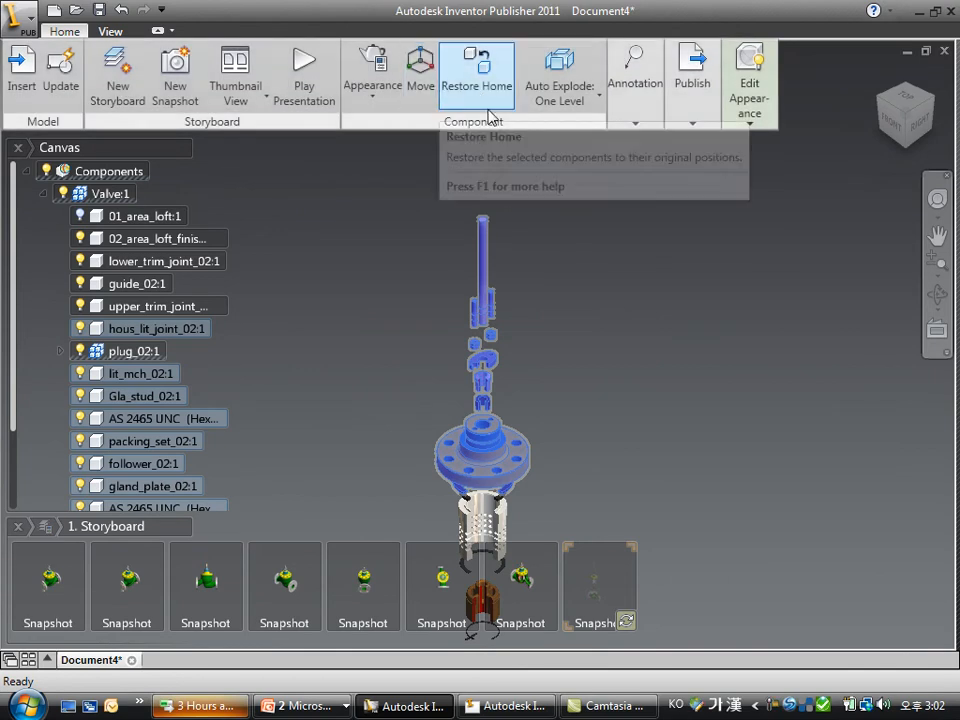
click(628, 117)
click(783, 170)
click(790, 232)
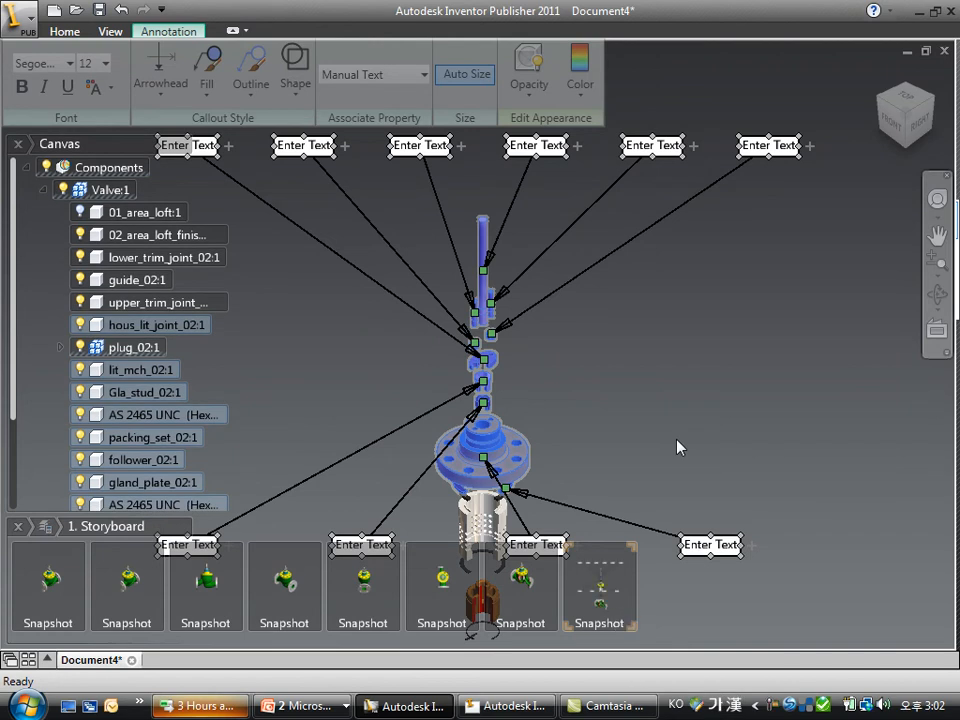
Associate the text of the new callouts with the Part Number property.
click(421, 75)
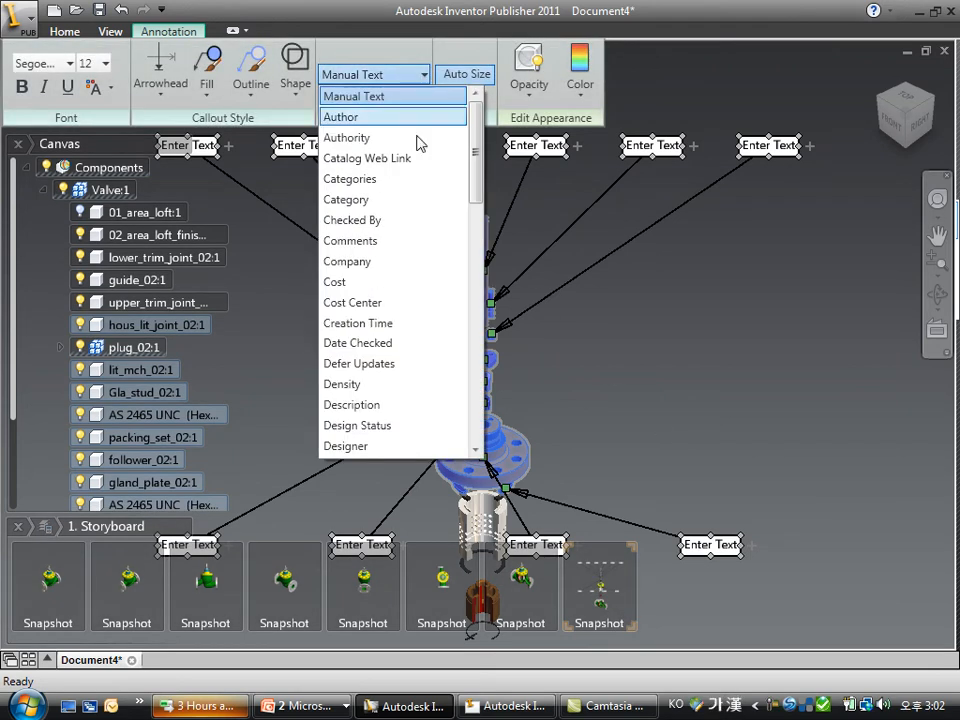
scroll(403, 400, down, 7)
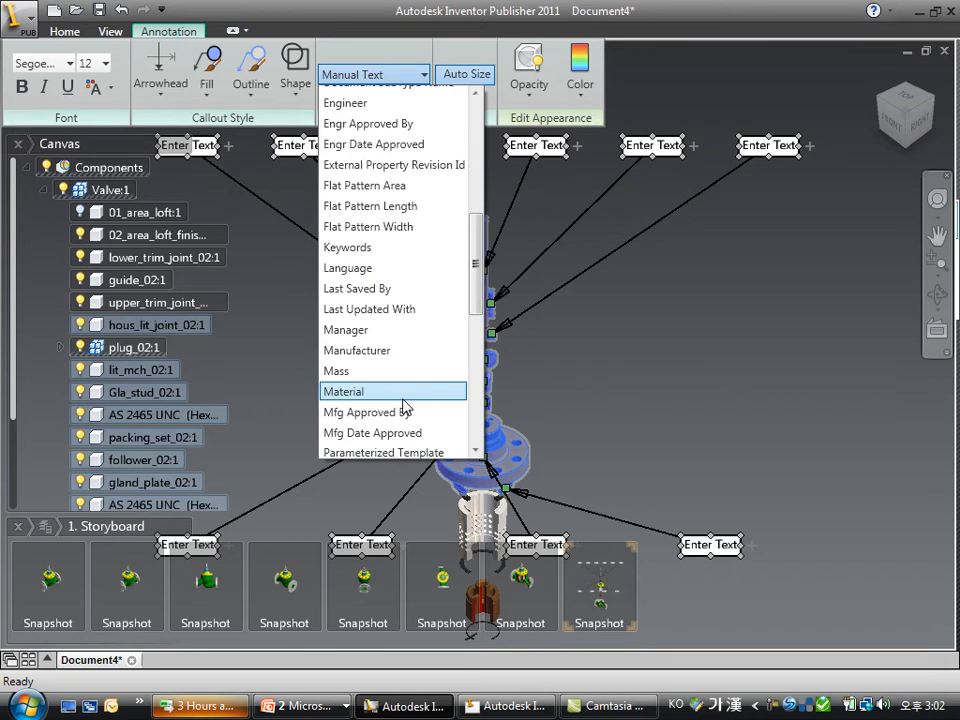
scroll(403, 405, down, 2)
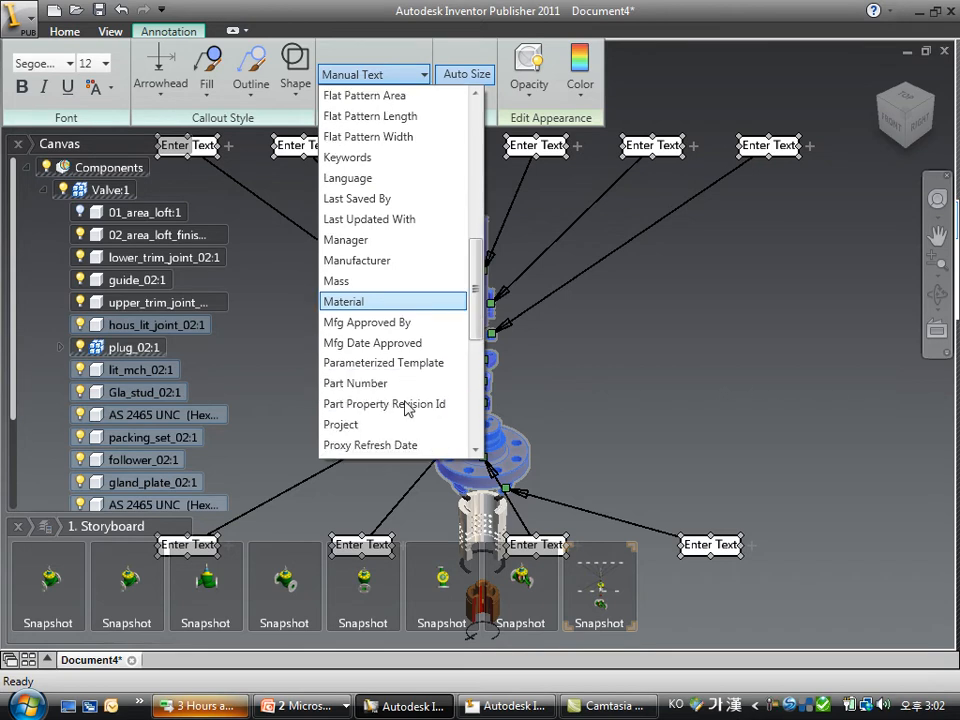
click(398, 385)
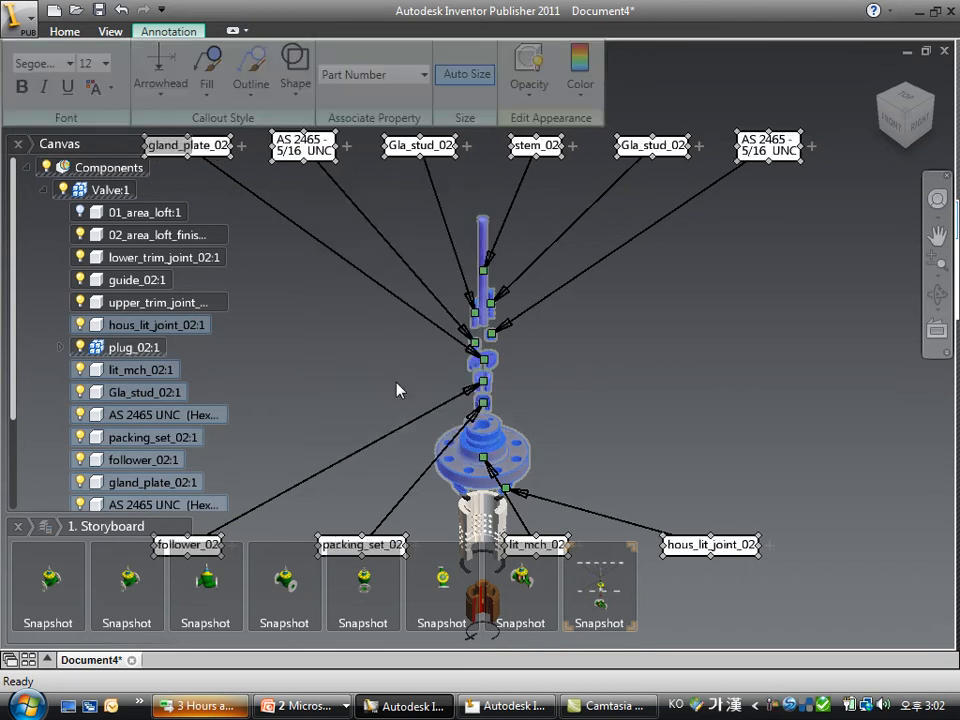
Deselect the callouts, recentre the exploded valve and update its snapshot with the current view.
click(621, 390)
middle_drag(692, 400, 603, 401)
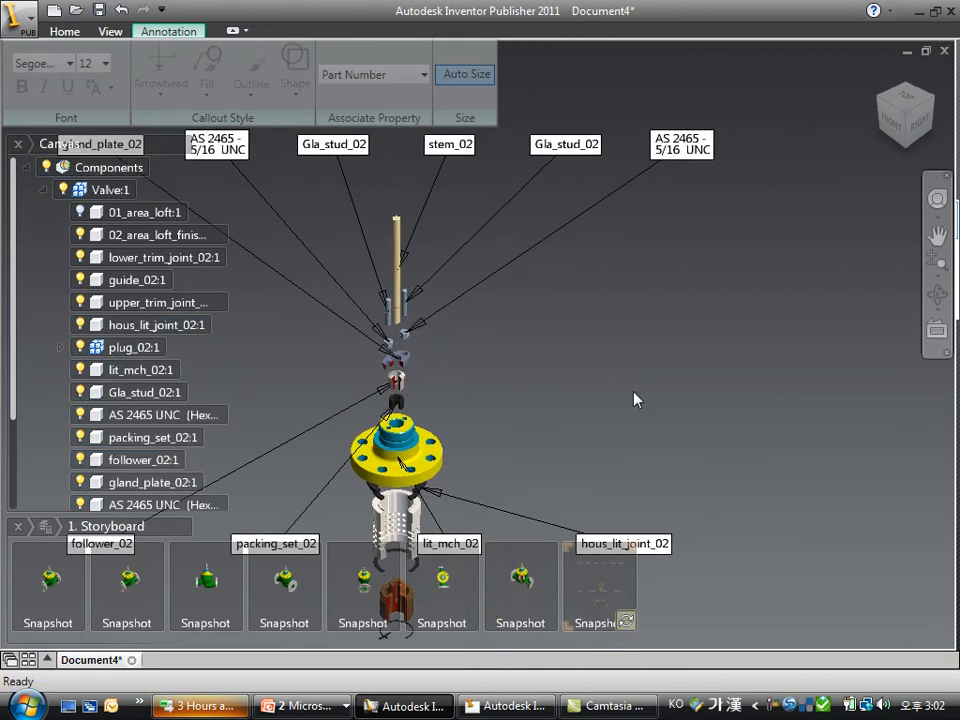
middle_drag(559, 394, 636, 395)
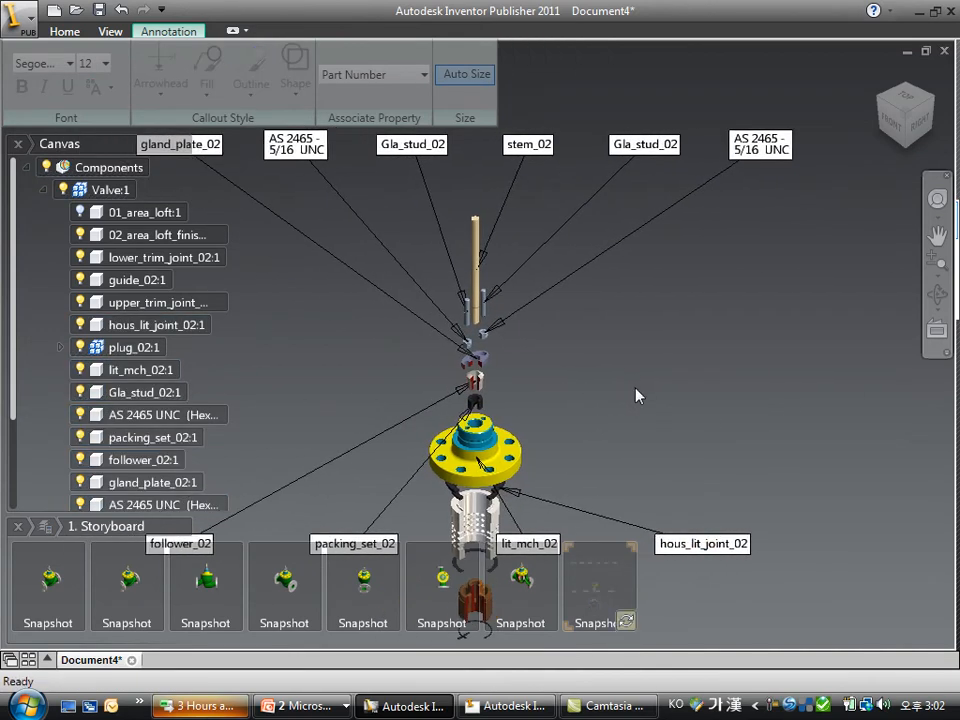
click(48, 585)
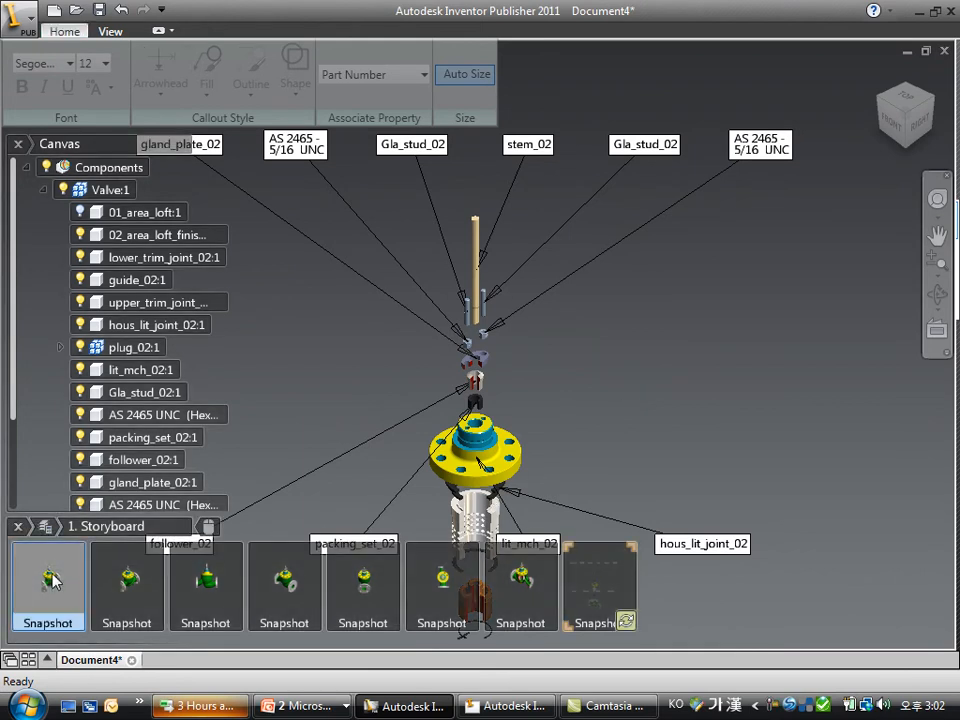
right_drag(634, 220, 727, 222)
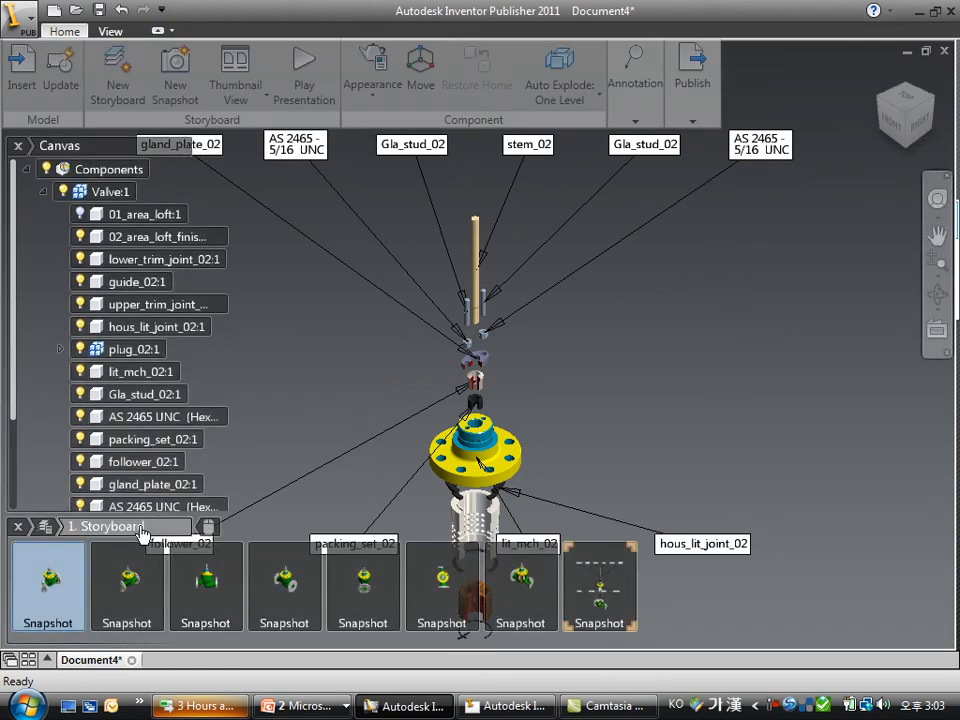
Show the description area in the storyboard and activate the second snapshot.
right_click(140, 527)
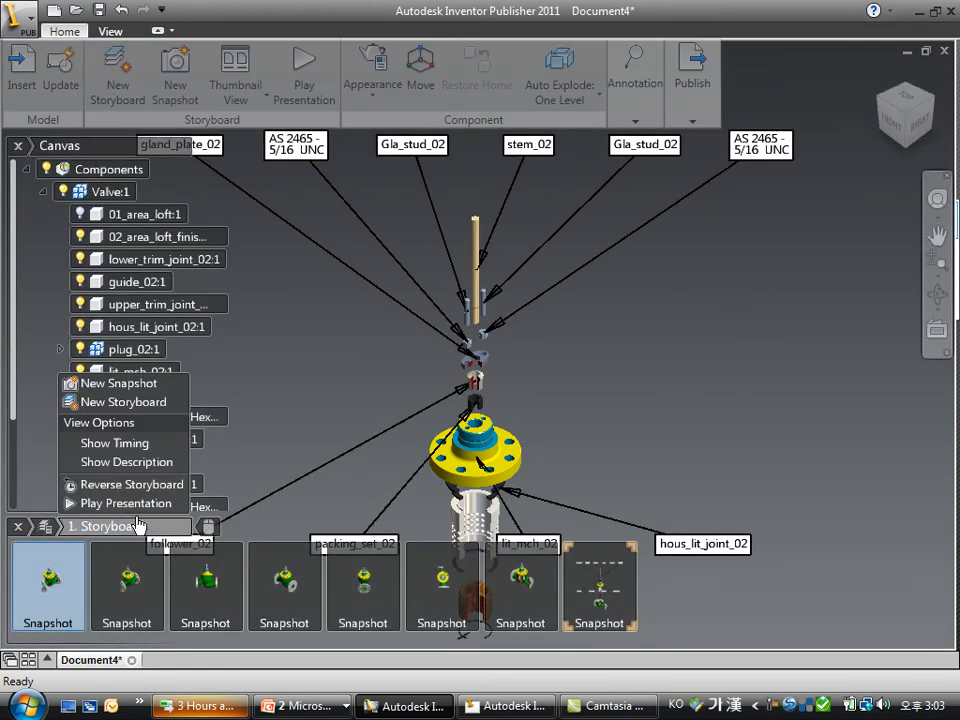
click(152, 462)
click(130, 517)
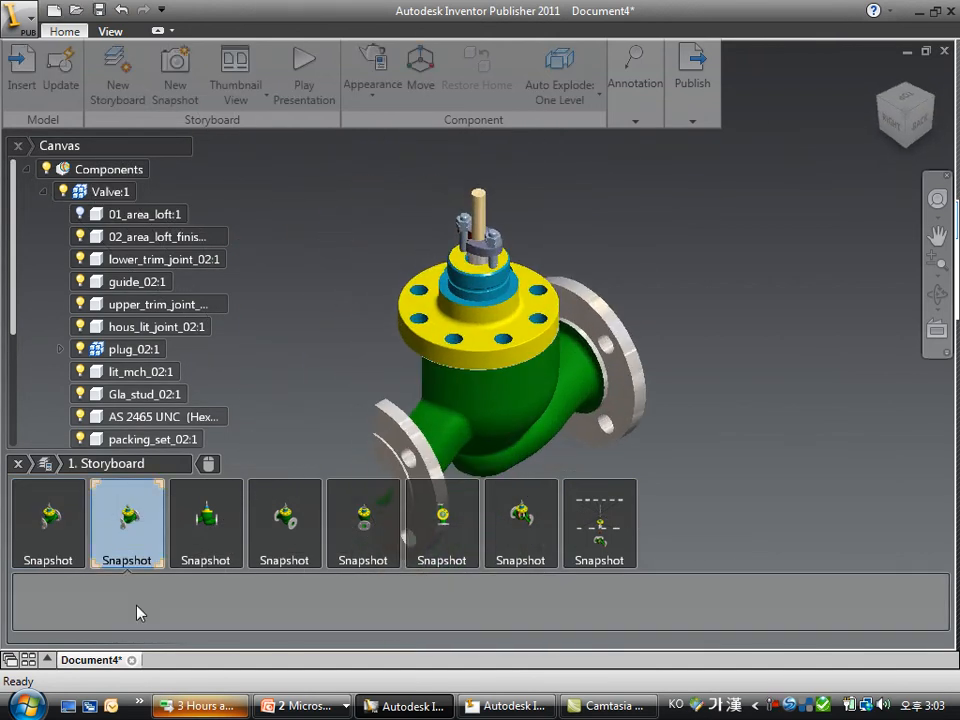
Fill the second snapshot's description with the copied Korean paragraph on the Autodesk Inventor product line and add the paragraph on AutoCAD data and digital prototypes.
click(136, 603)
right_click(136, 604)
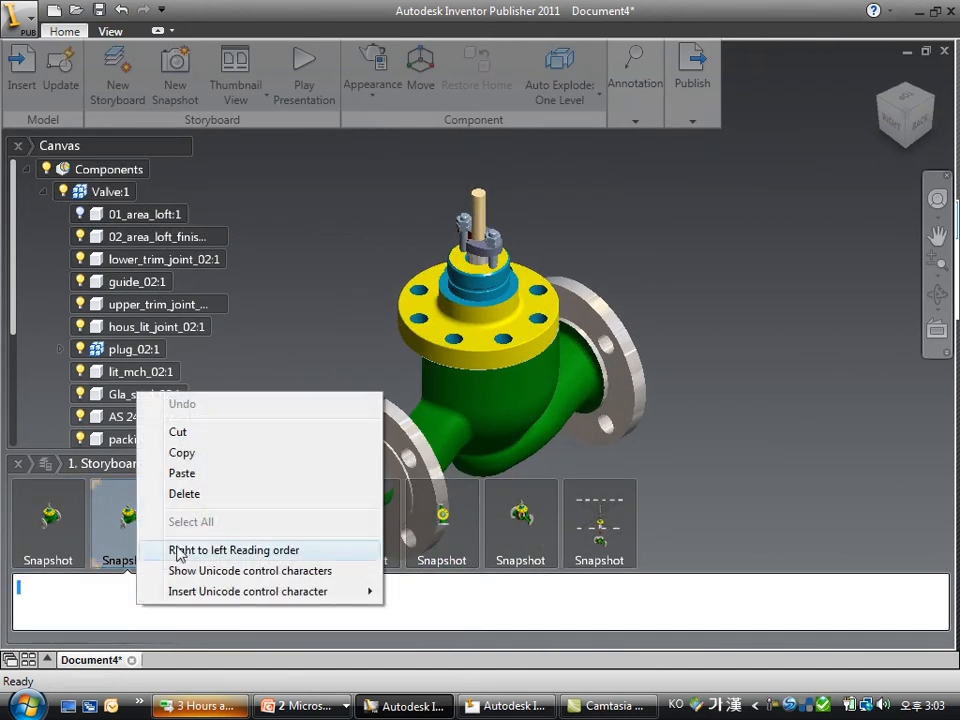
click(190, 473)
drag(94, 588, 1, 552)
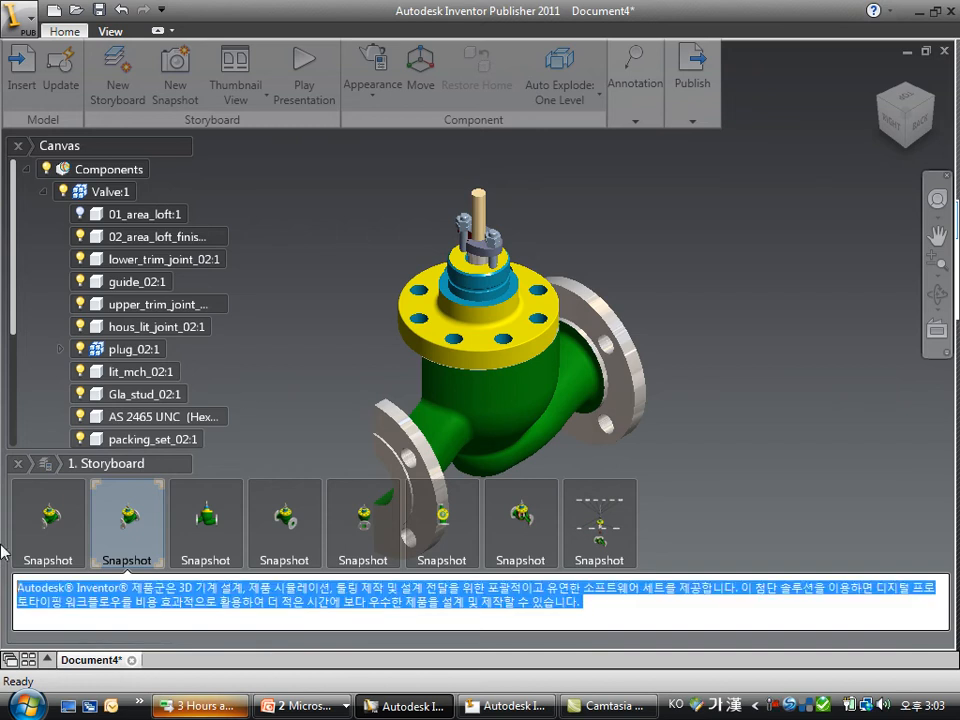
click(607, 607)
text(Autodesk® Inventor®에서는 AutoCAD®와 3D 데이터를 단일화된 디지털 모형으로 안전하게 통합해 최종 제품의 디지털 프로토타입을 제작할 수 있습니다. Inventor 모형은 정확한 3D 디지털 프로토타입이기 때문에 실제 프로토타입을 제작하기 전에 설계도를 디지털 방식으로 점검해 검증할 수 있습니다.)
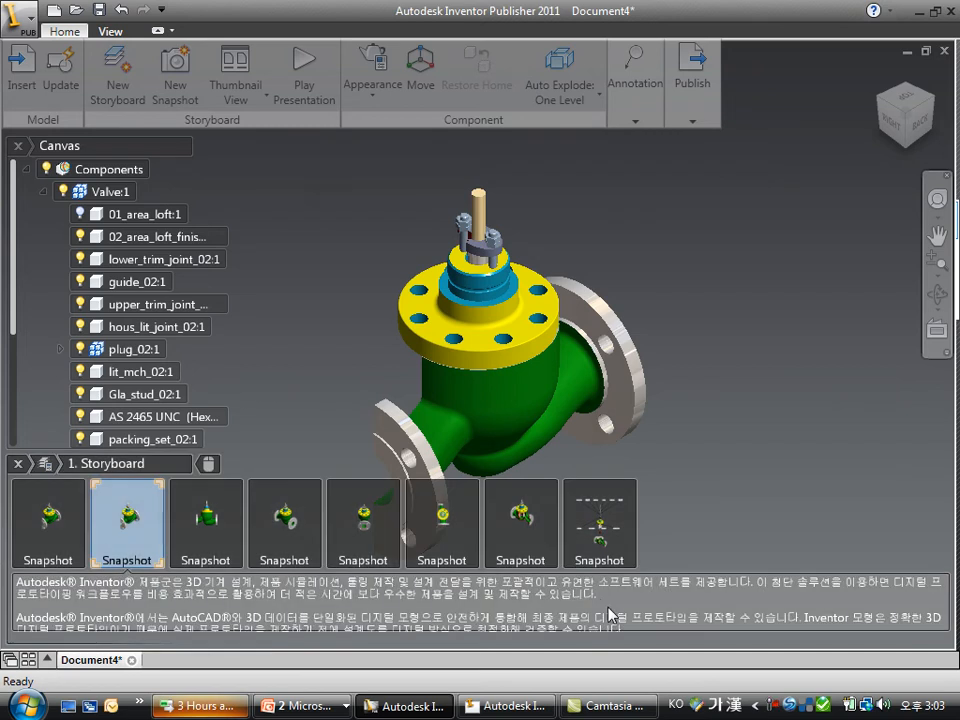
Paste the copied Autodesk Inventor product line paragraph into the third snapshot's description.
click(230, 560)
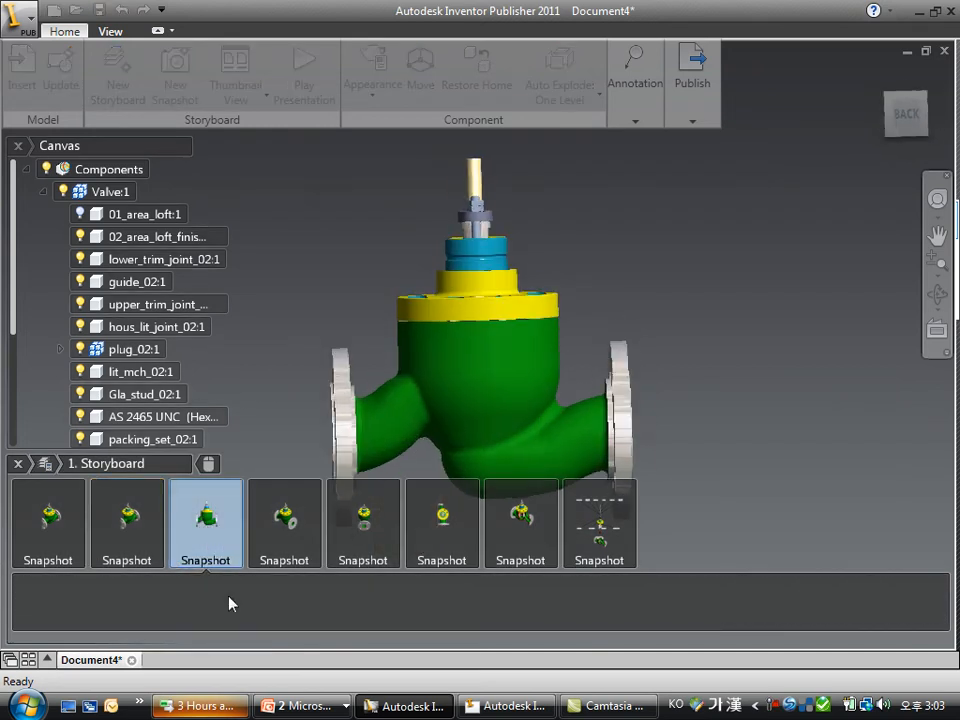
click(228, 605)
right_click(229, 609)
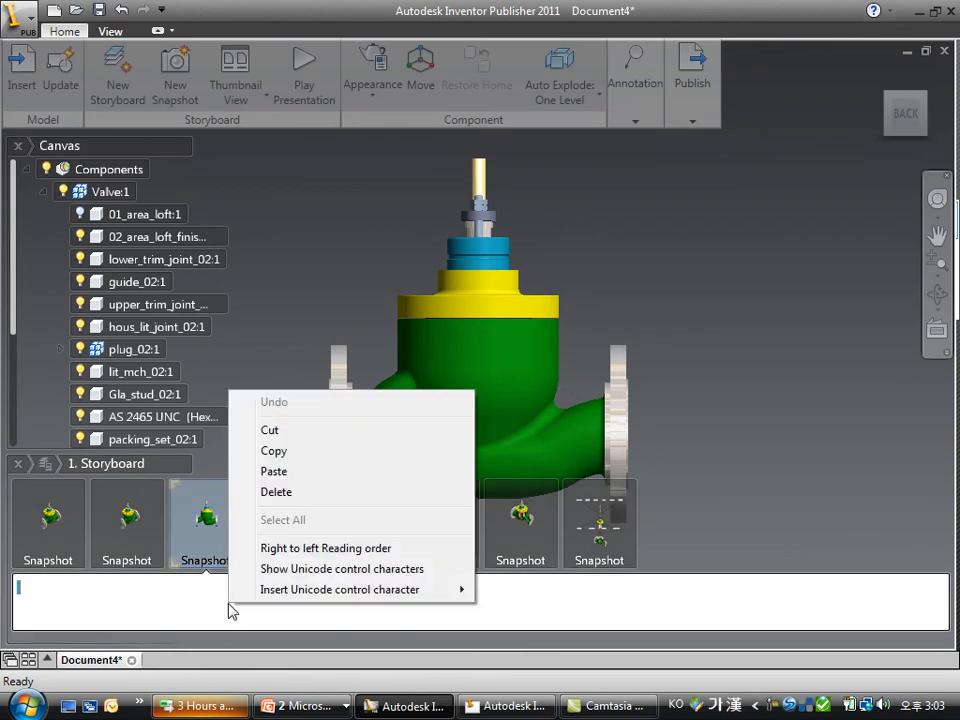
click(300, 471)
key(ctrl+v)
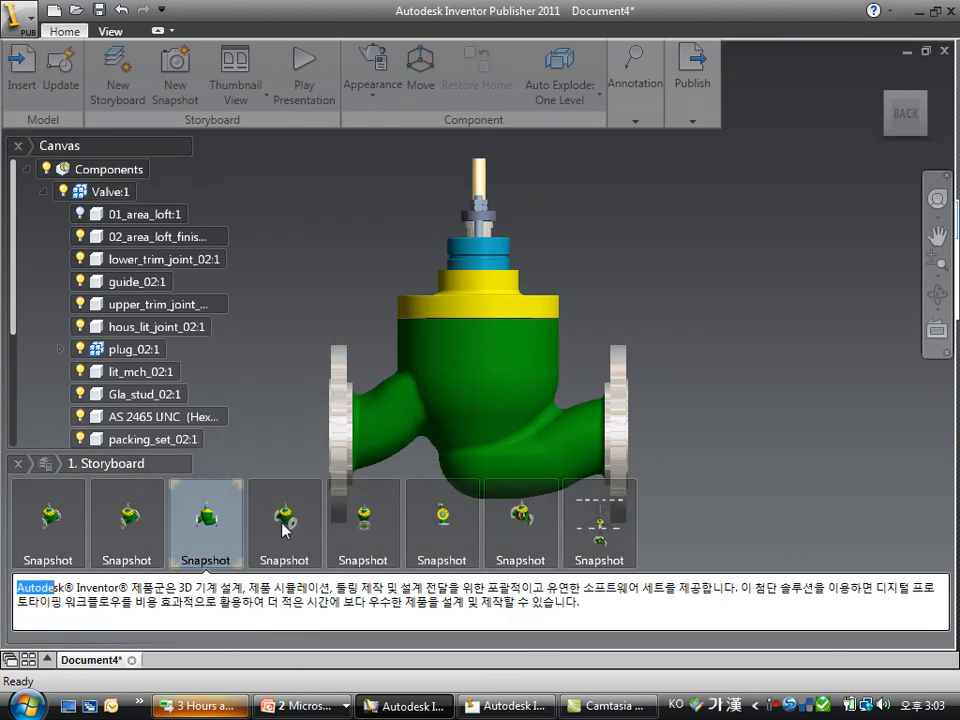
Paste the copied Autodesk Inventor product line paragraph into the fourth snapshot's description.
click(290, 518)
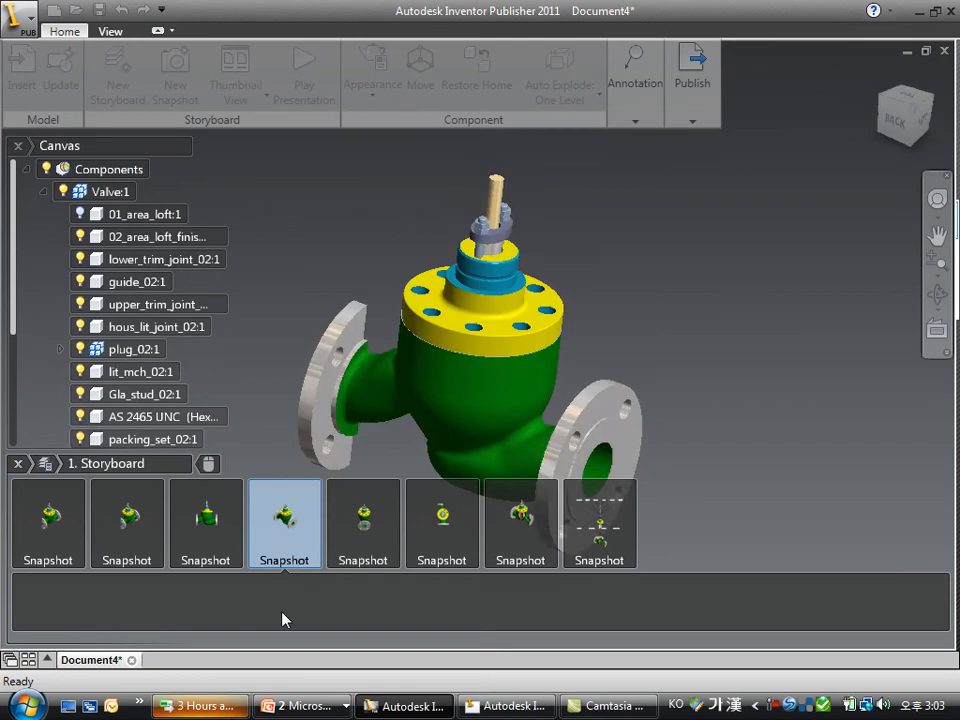
click(310, 612)
right_click(318, 610)
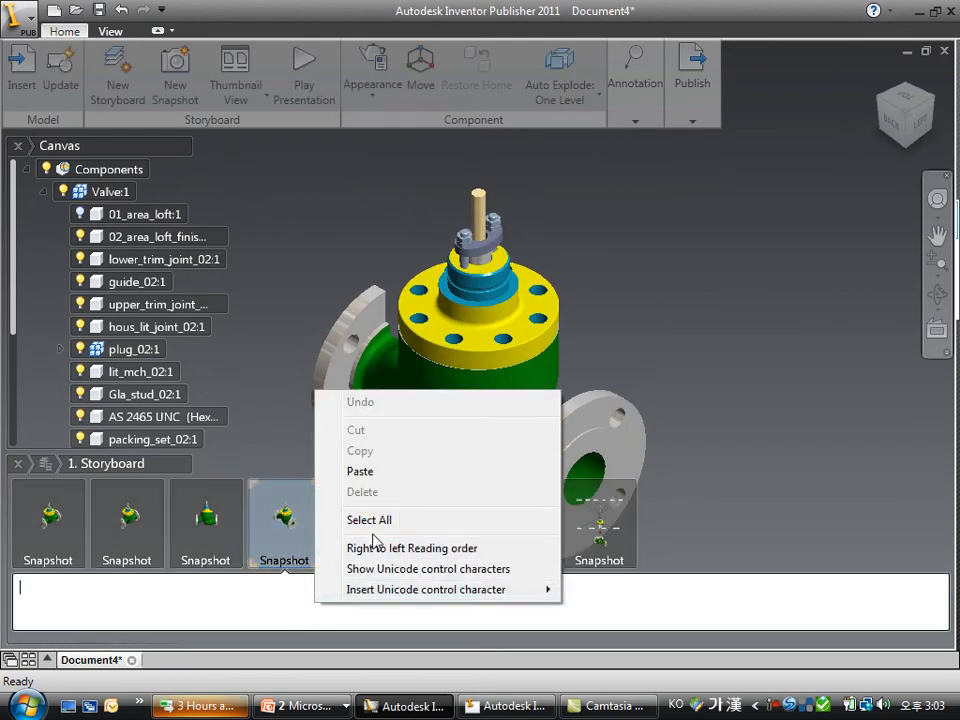
click(373, 472)
key(ctrl+a)
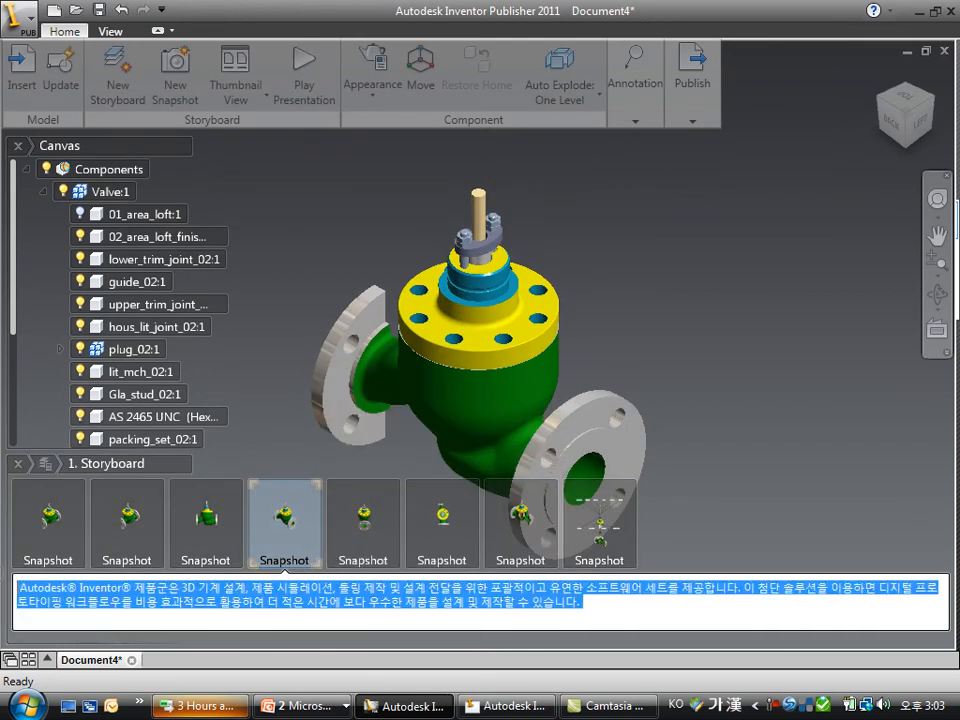
Copy the first snapshot and paste it at the end of the storyboard, after the exploded snapshot.
click(596, 530)
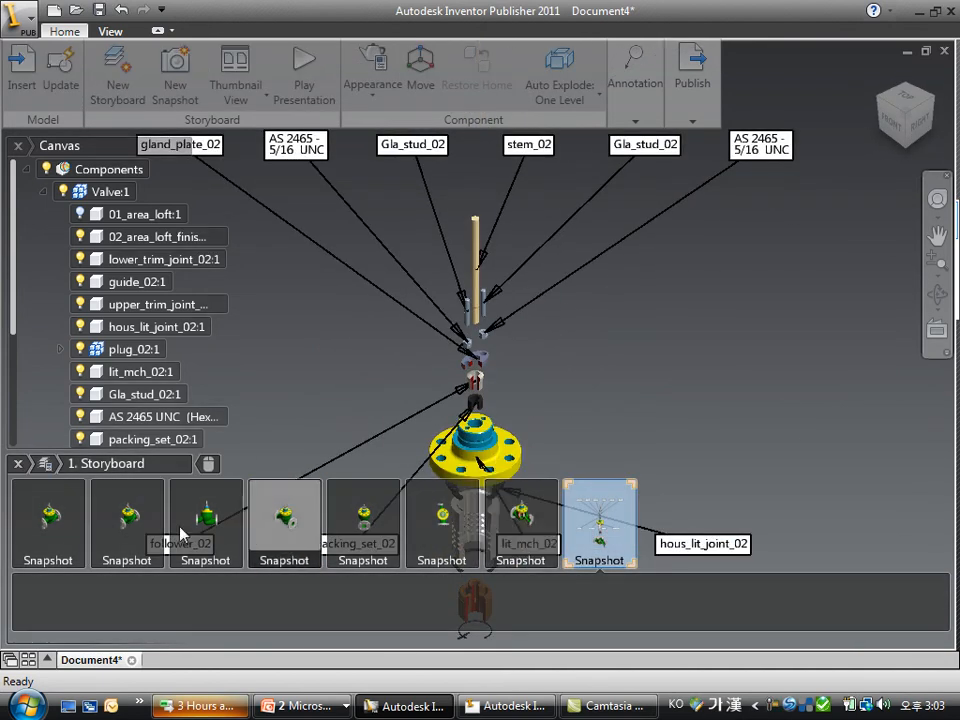
click(50, 518)
right_click(54, 527)
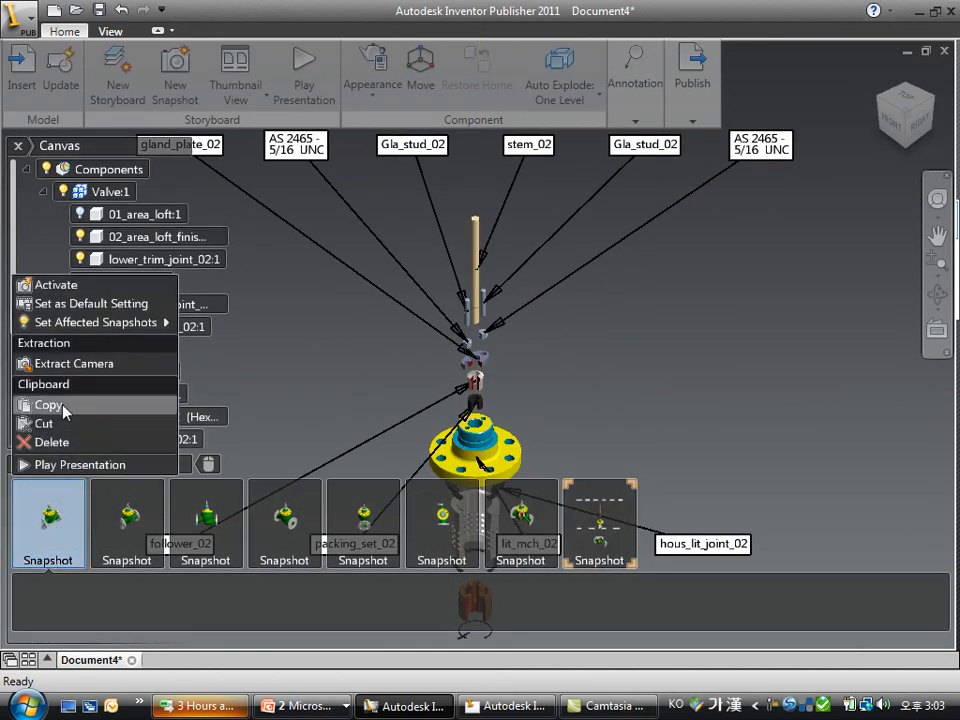
click(62, 411)
click(630, 528)
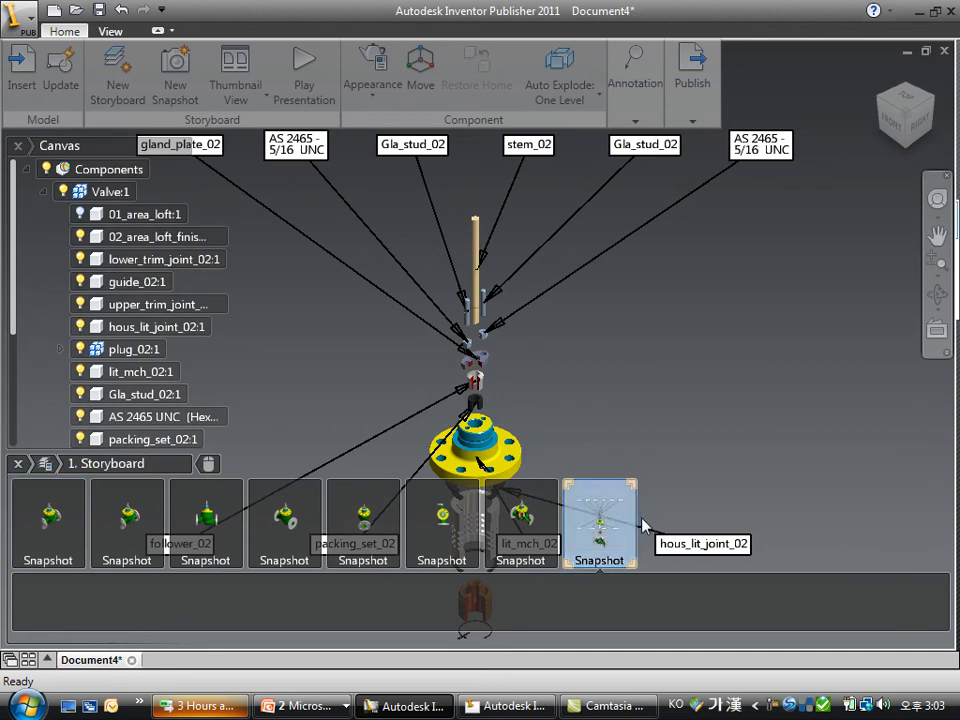
right_click(676, 504)
click(757, 580)
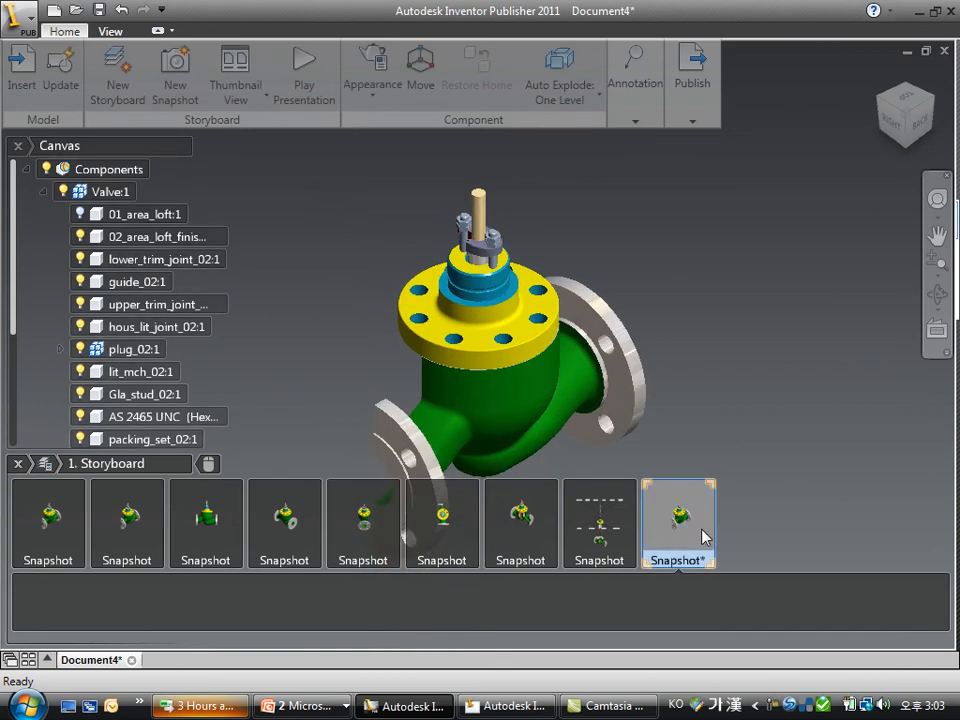
In the first snapshot's front view, move the stem, gland studs, nuts and gland parts up out of the valve.
click(63, 522)
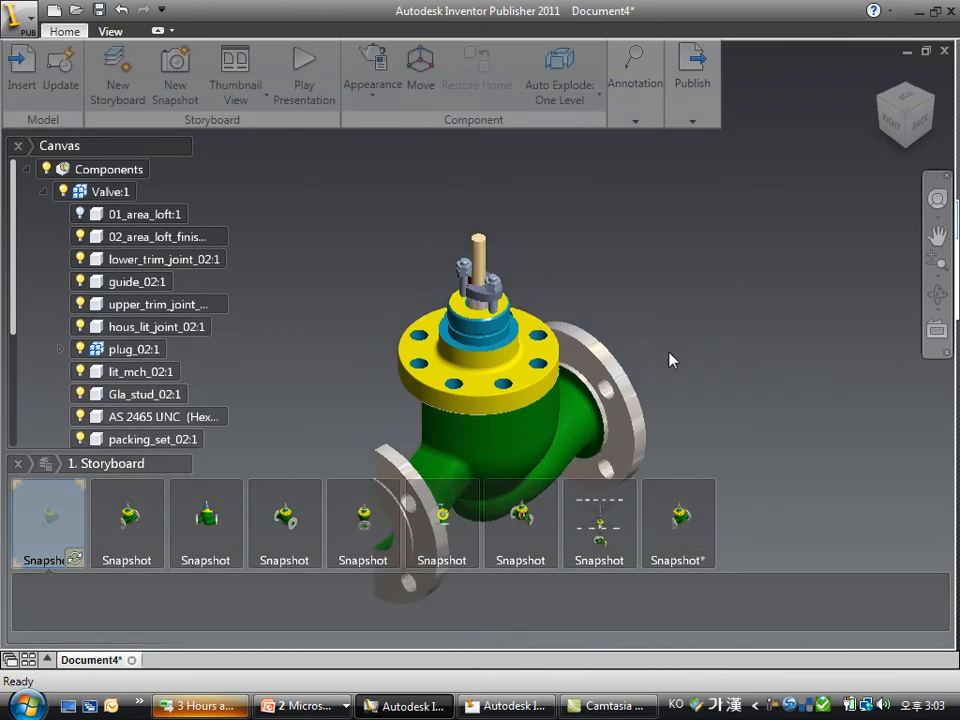
click(895, 132)
click(878, 116)
middle_drag(682, 247, 681, 307)
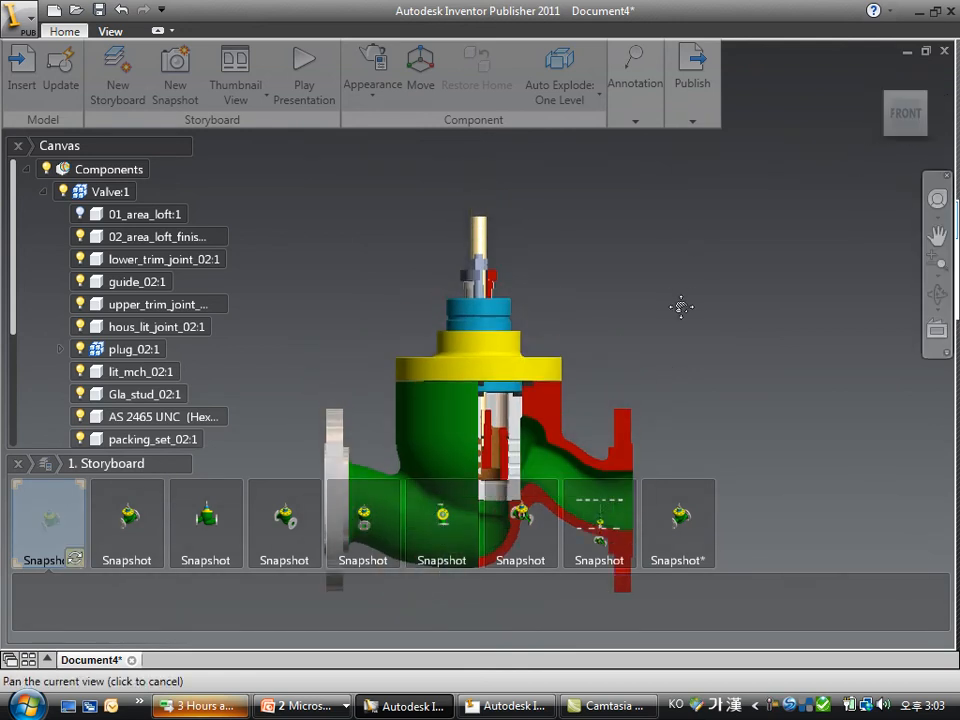
drag(536, 289, 355, 200)
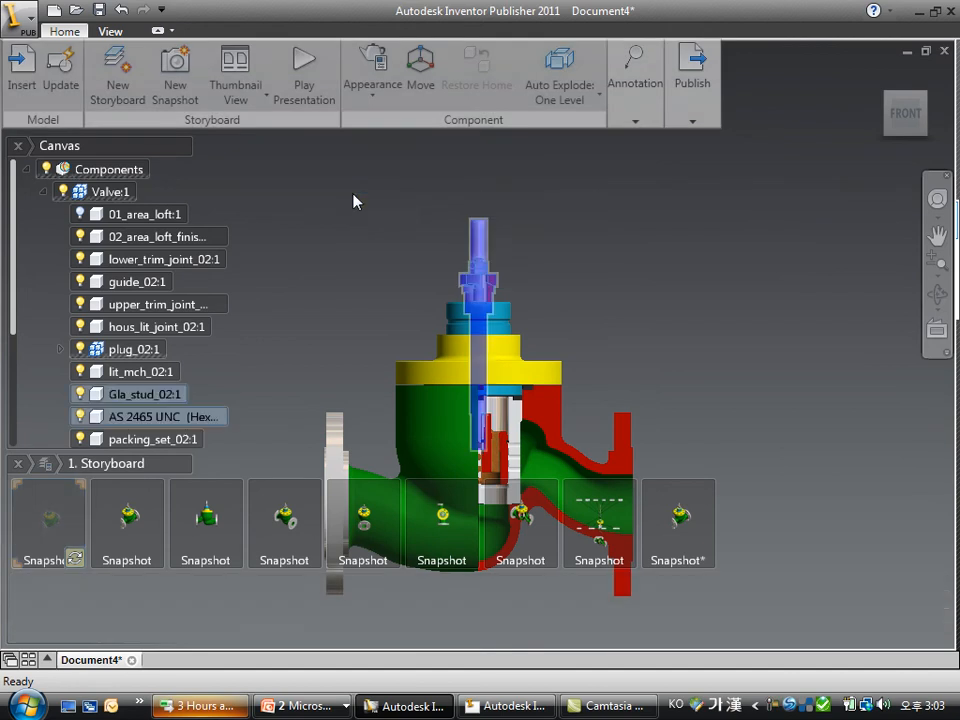
click(418, 70)
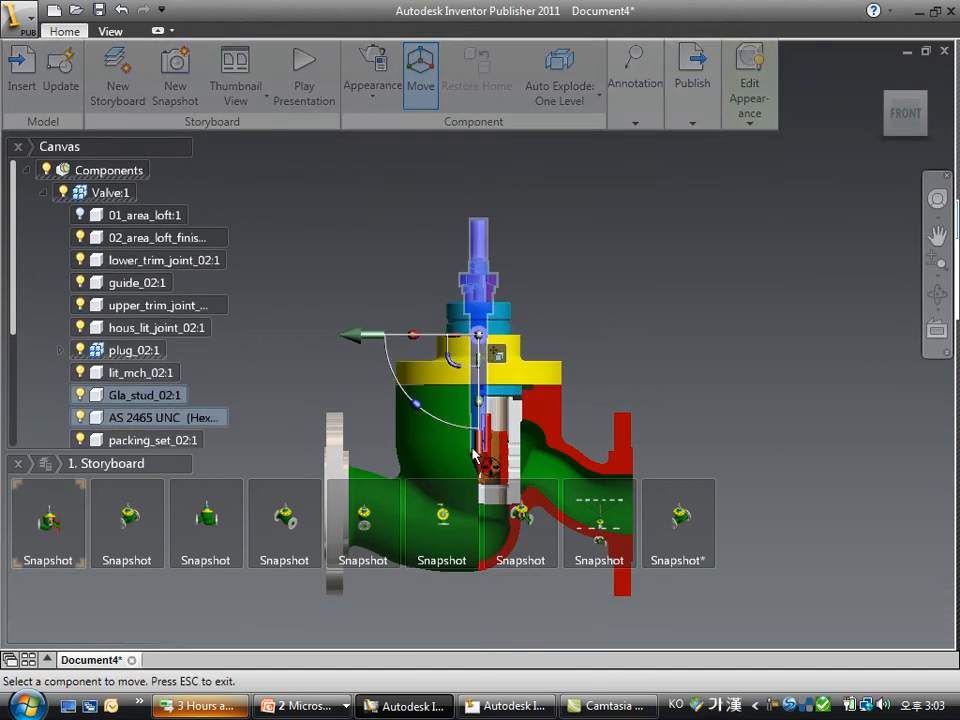
drag(475, 452, 540, 250)
Move lit_mch_02:1, packing_set_02:1 and the bonnet parts up off the valve body, towards the stem group.
middle_drag(567, 258, 575, 381)
drag(619, 470, 370, 407)
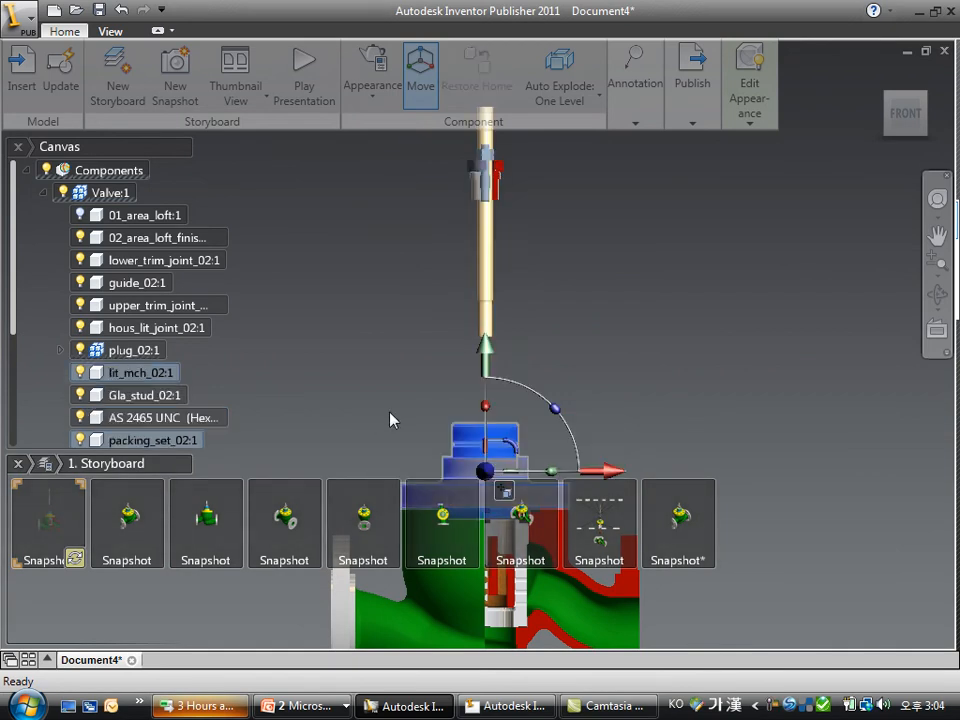
drag(487, 352, 506, 312)
drag(677, 461, 288, 202)
drag(482, 335, 482, 248)
Move the 02_area_loft_finish body down clear of the trim parts and capture the exploded front view as a new snapshot.
middle_drag(550, 400, 584, 191)
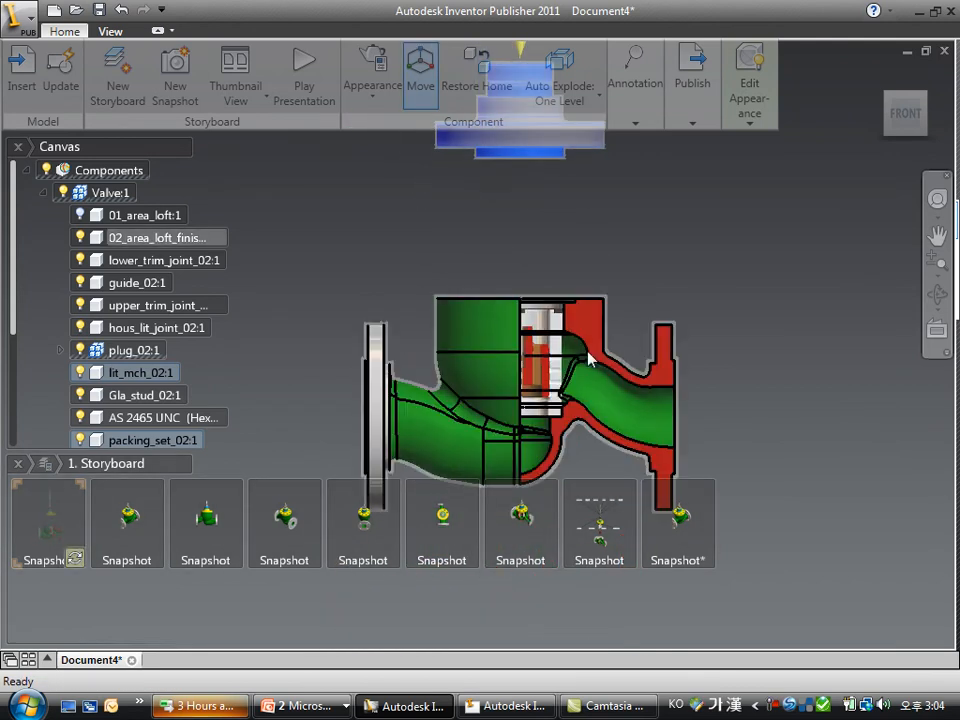
click(600, 362)
drag(517, 295, 518, 425)
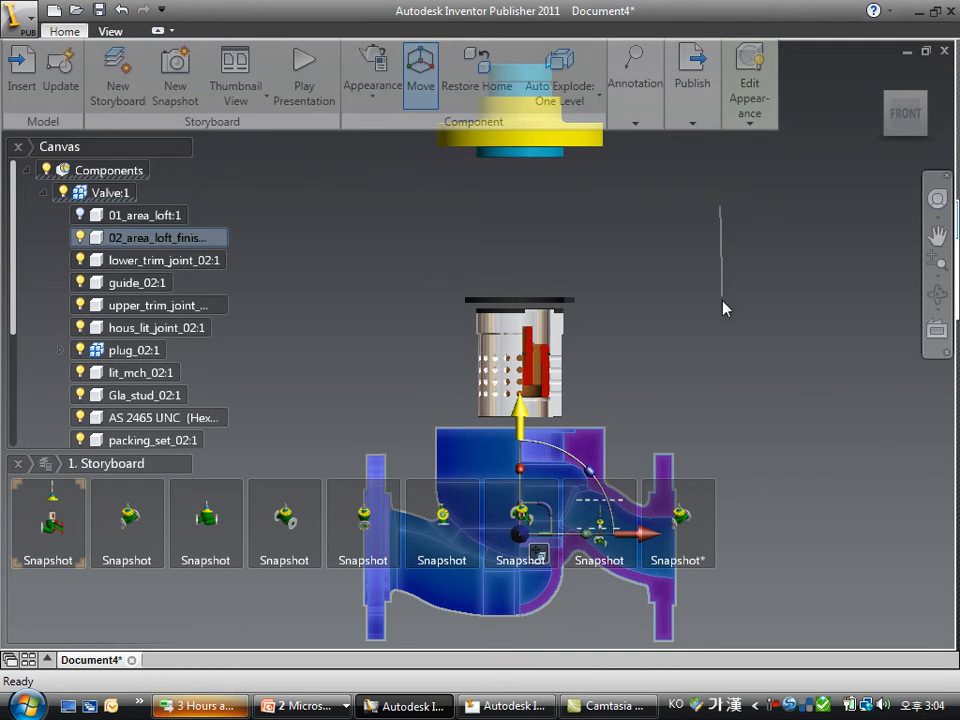
right_drag(722, 300, 722, 304)
click(722, 387)
Review the storyboard's exploded and assembled snapshots, then compare the first two snapshots and return to the first.
click(679, 534)
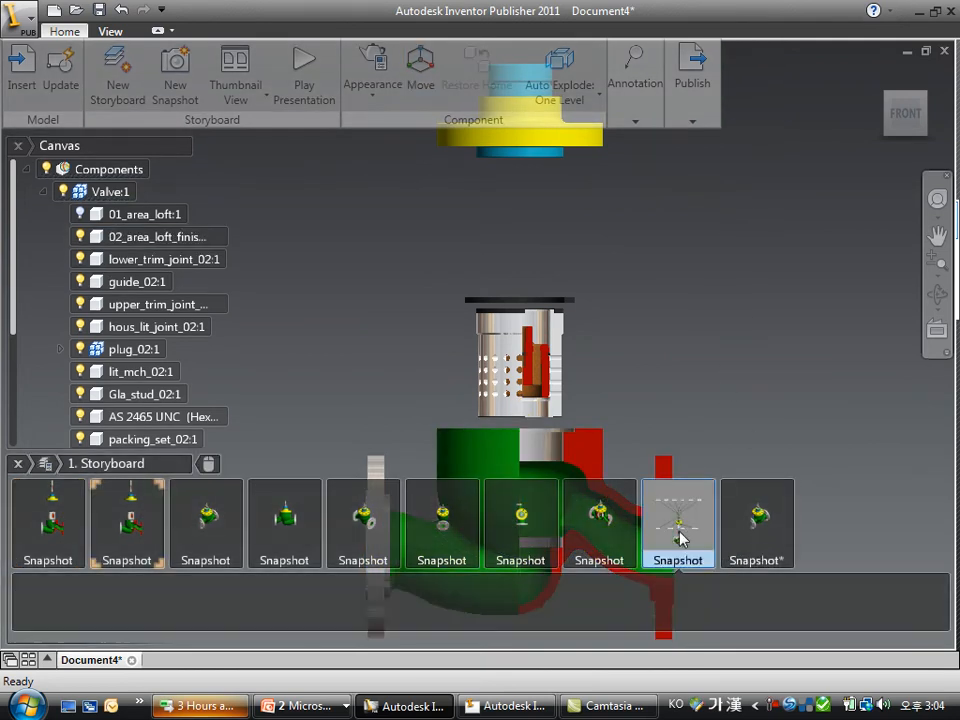
click(600, 525)
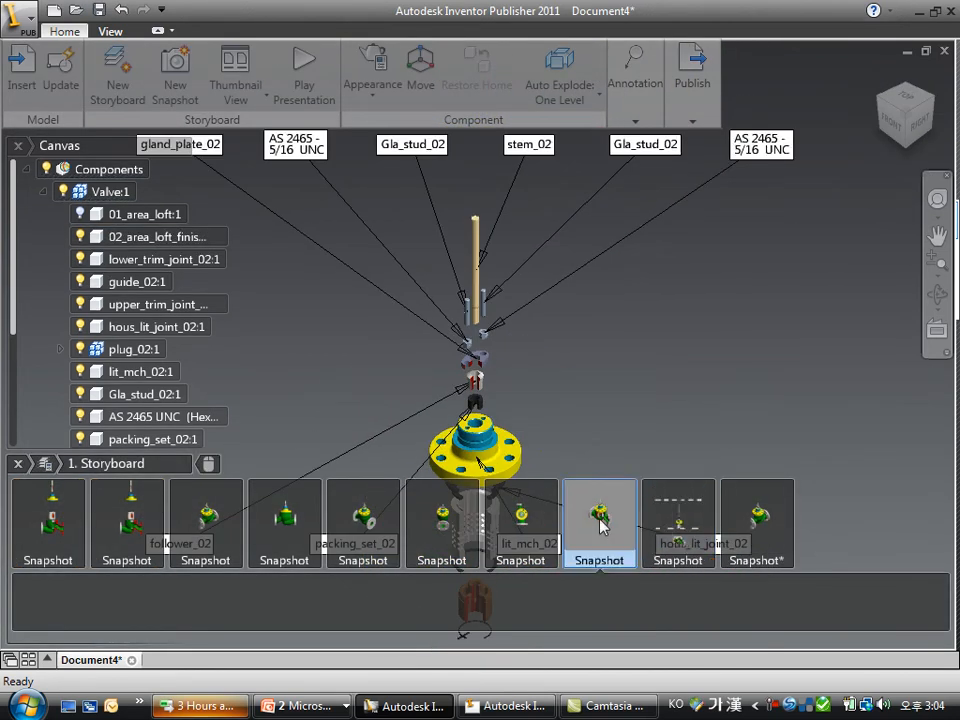
click(755, 523)
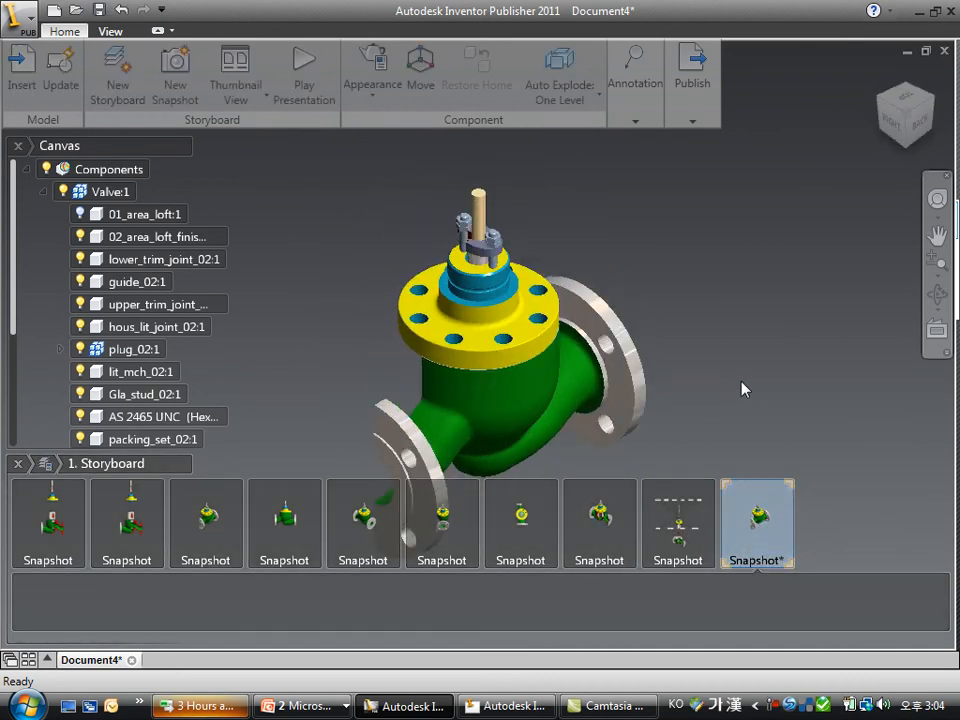
click(50, 525)
click(124, 528)
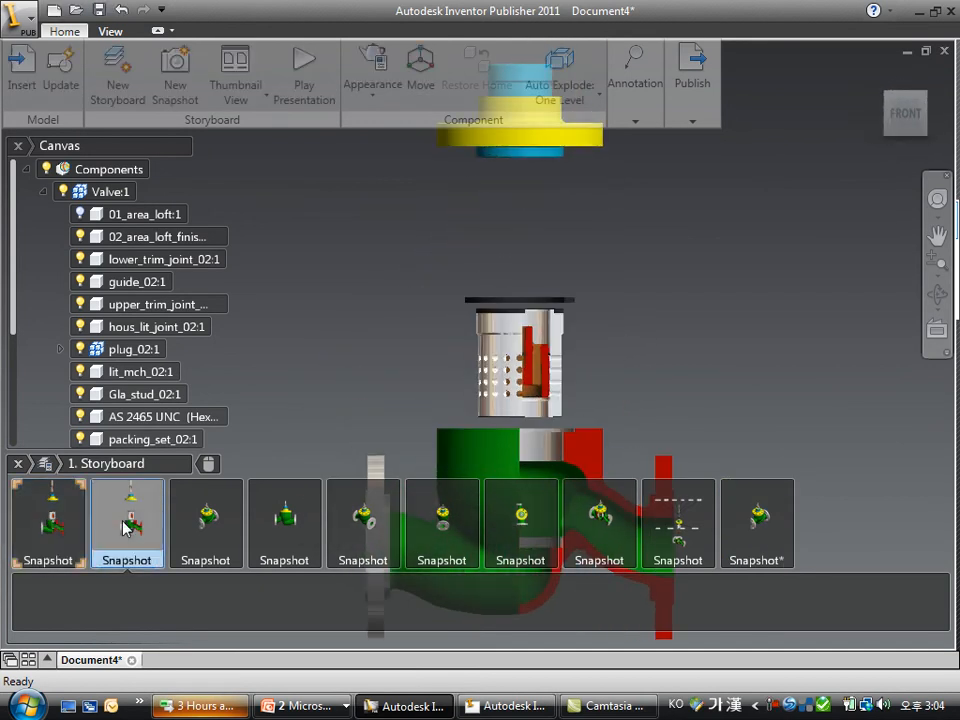
click(55, 520)
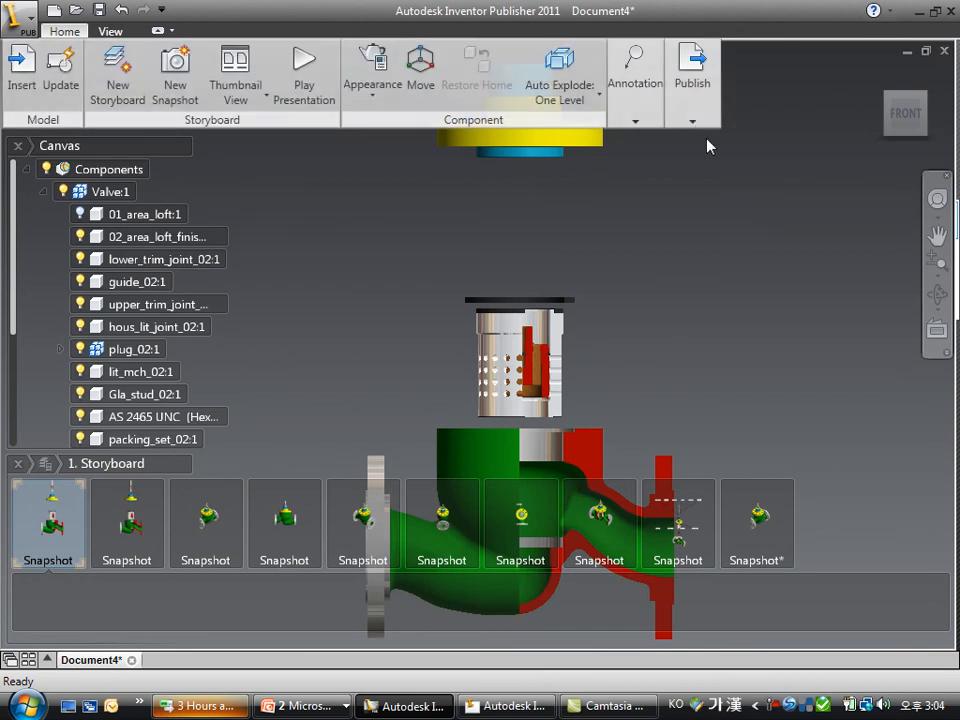
Publish the current storyboard to Word with the Visual Assembly Instruction template, replacing the existing Storyboard.docx in the Assemblies folder.
click(694, 121)
click(712, 186)
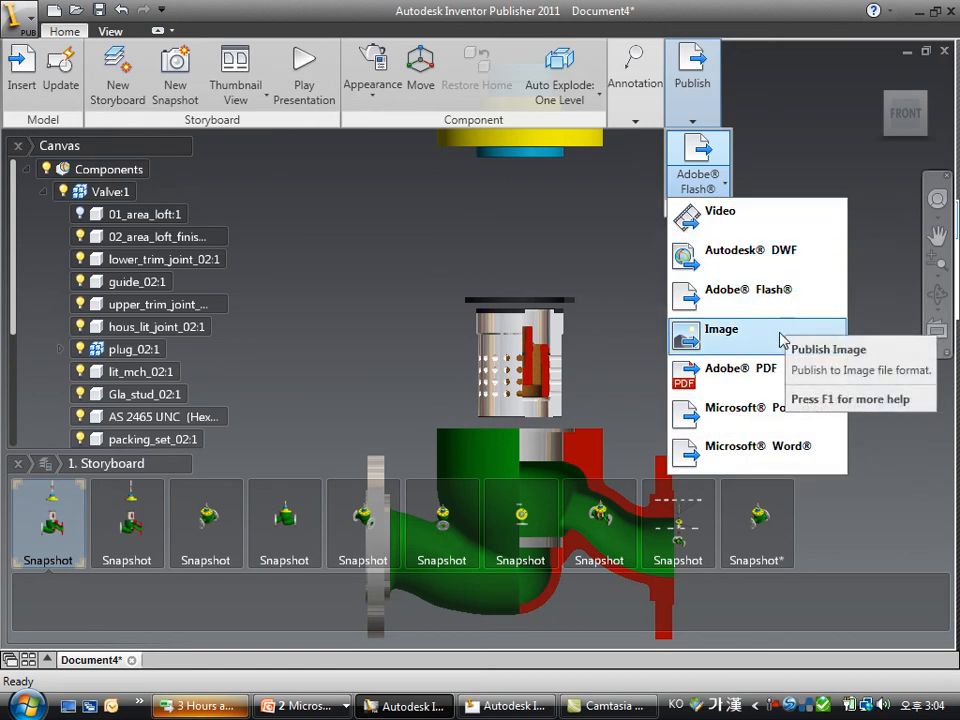
click(773, 452)
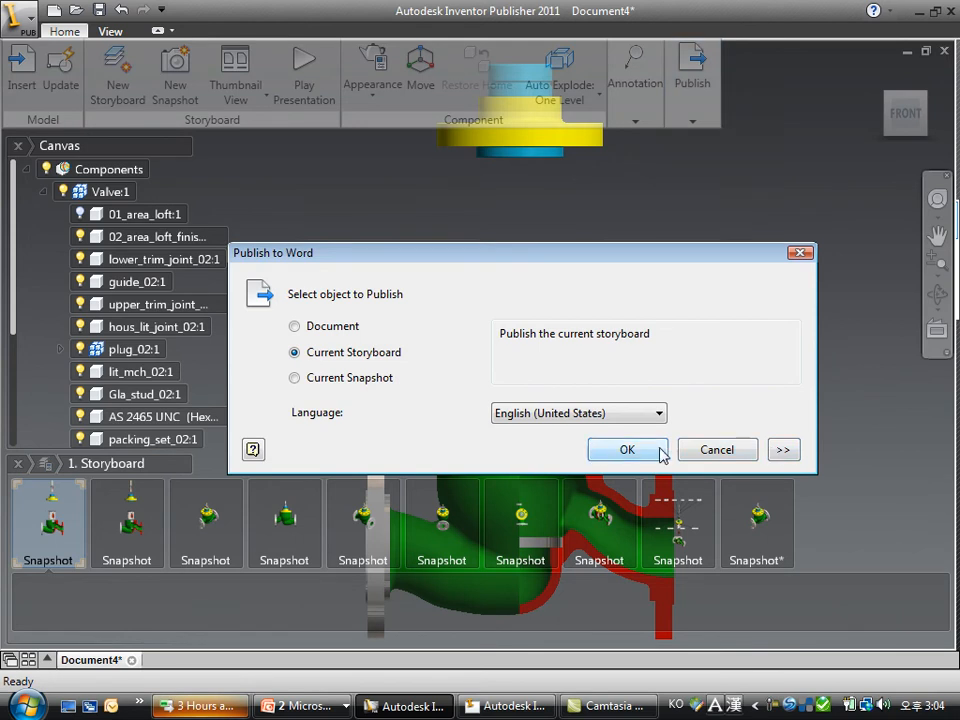
click(783, 452)
drag(570, 268, 500, 92)
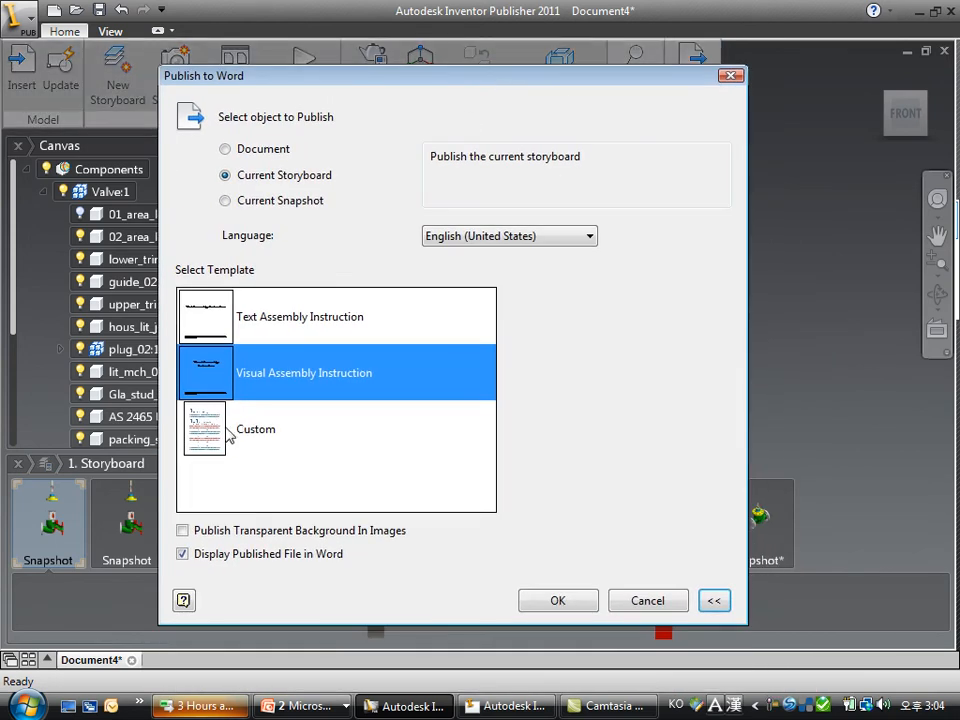
click(558, 601)
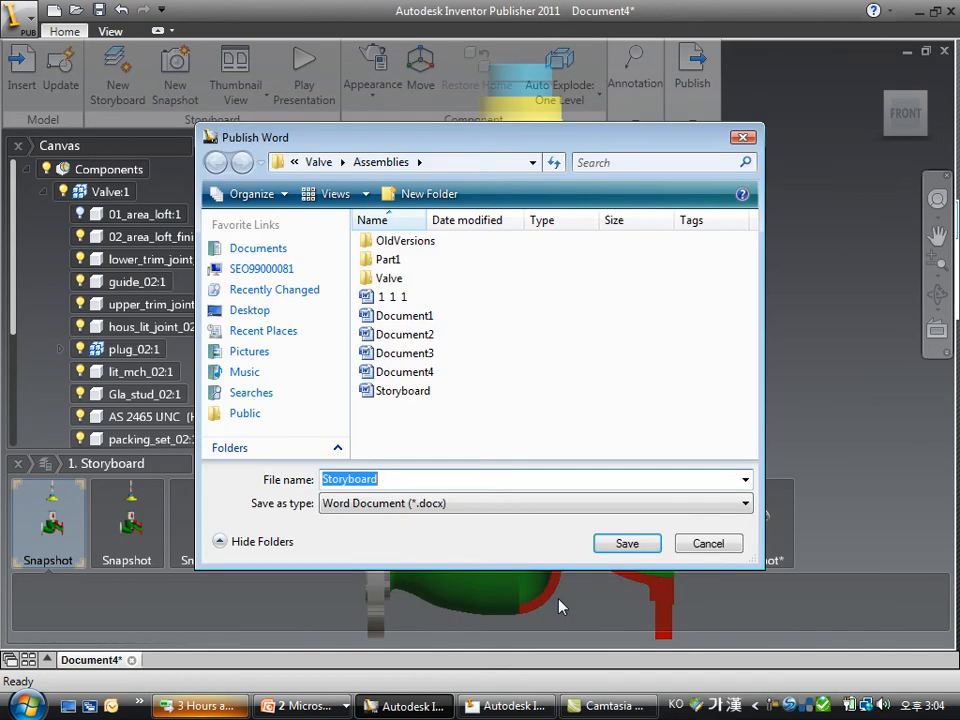
click(626, 546)
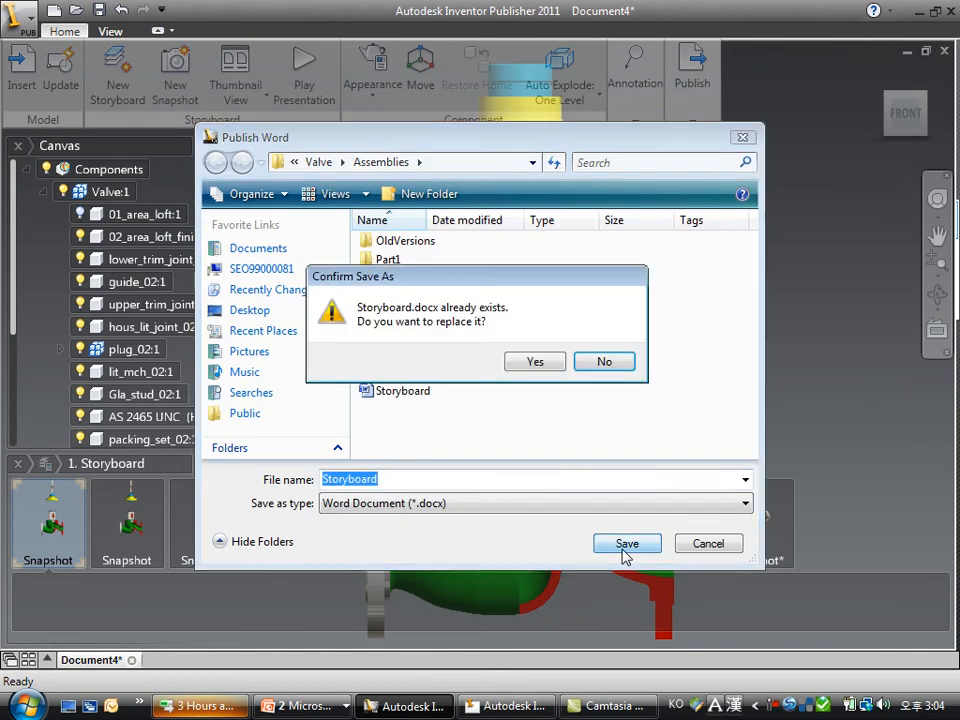
click(553, 360)
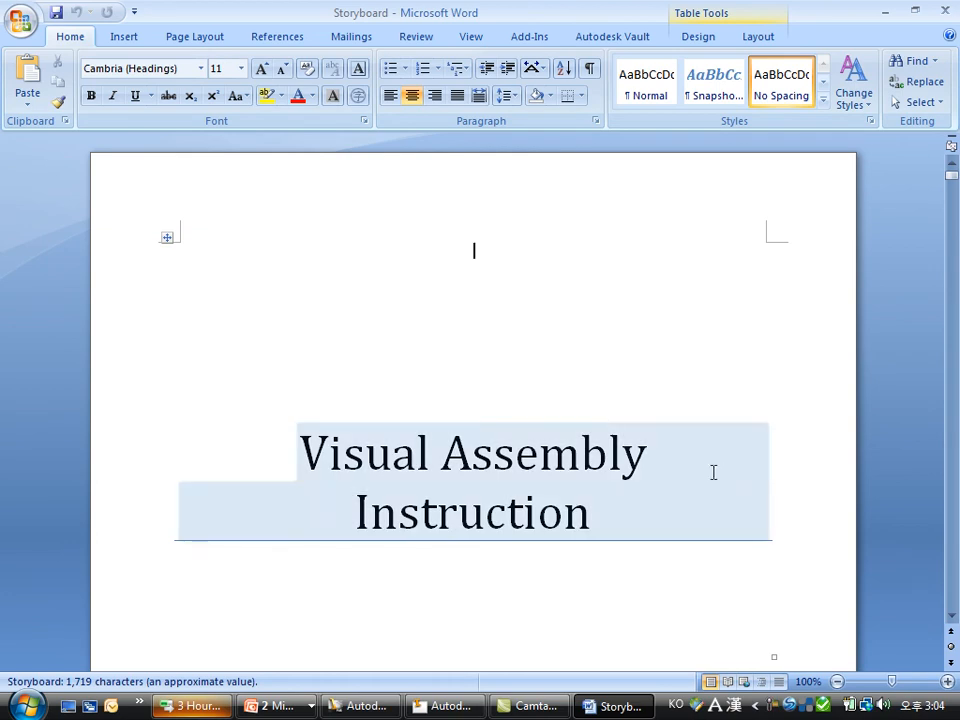
Review the published Word document's title page, snapshot images and snapshot descriptions.
click(714, 471)
scroll(817, 499, down, 20)
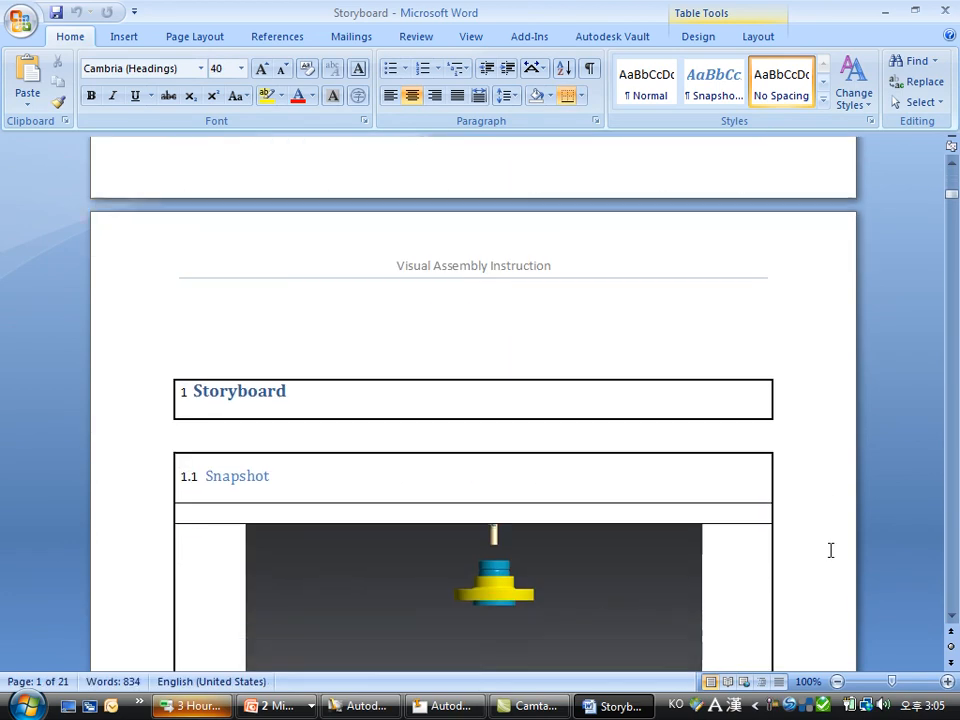
scroll(828, 556, down, 20)
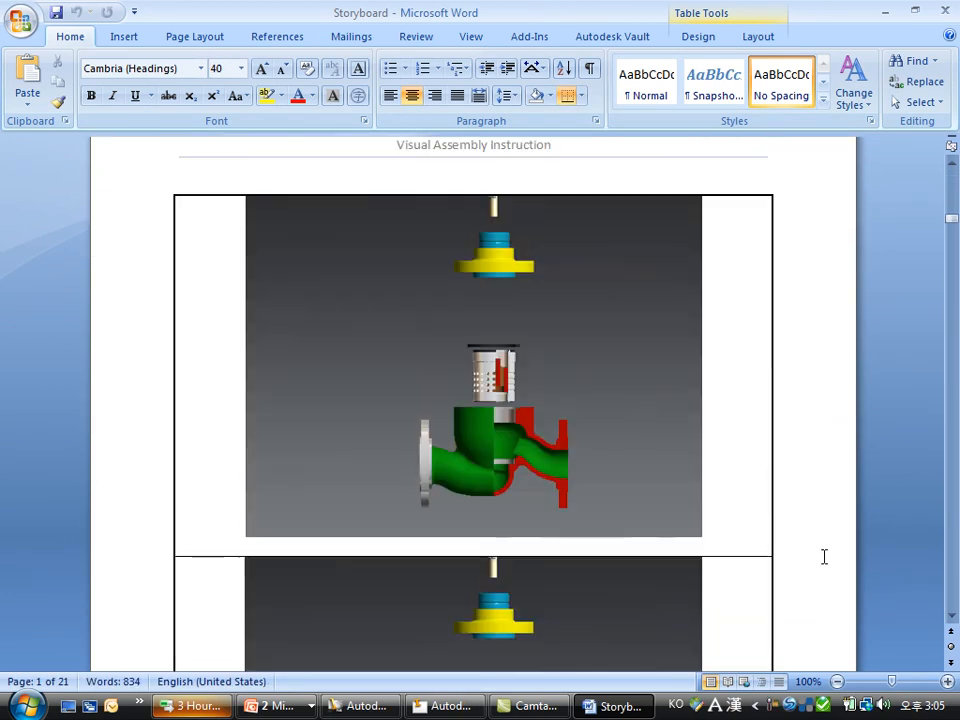
scroll(822, 555, down, 20)
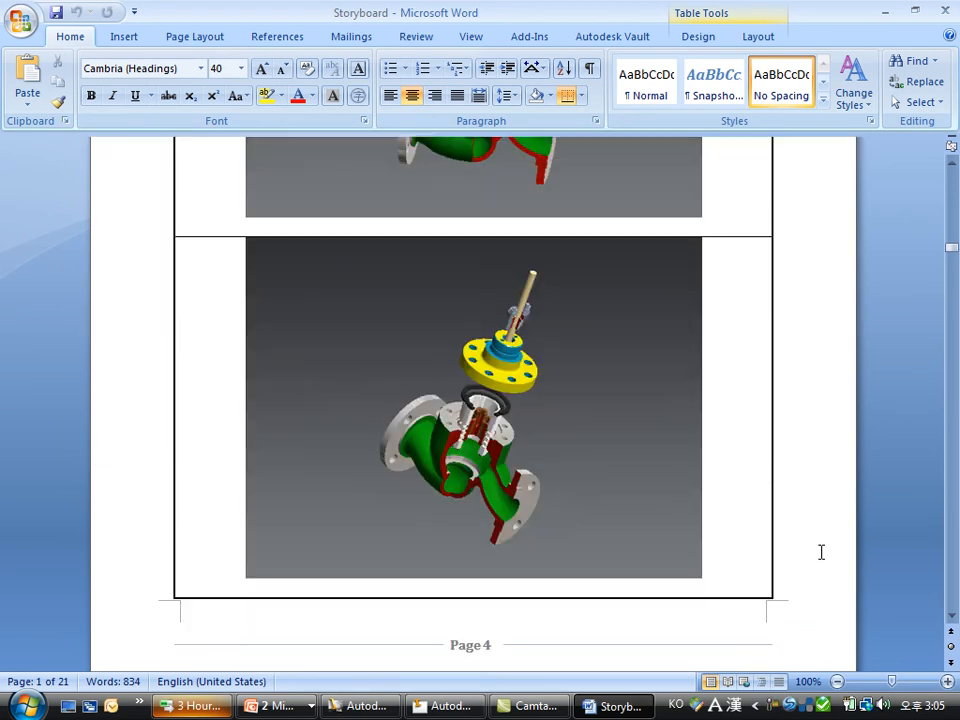
scroll(821, 552, down, 20)
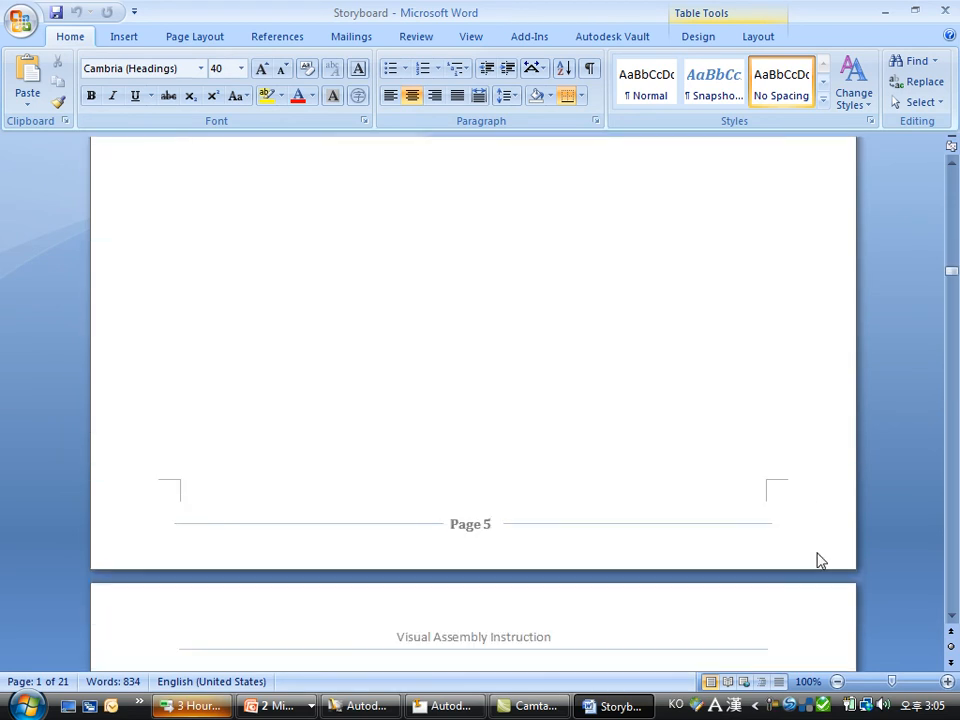
scroll(814, 554, down, 3)
scroll(516, 454, down, 5)
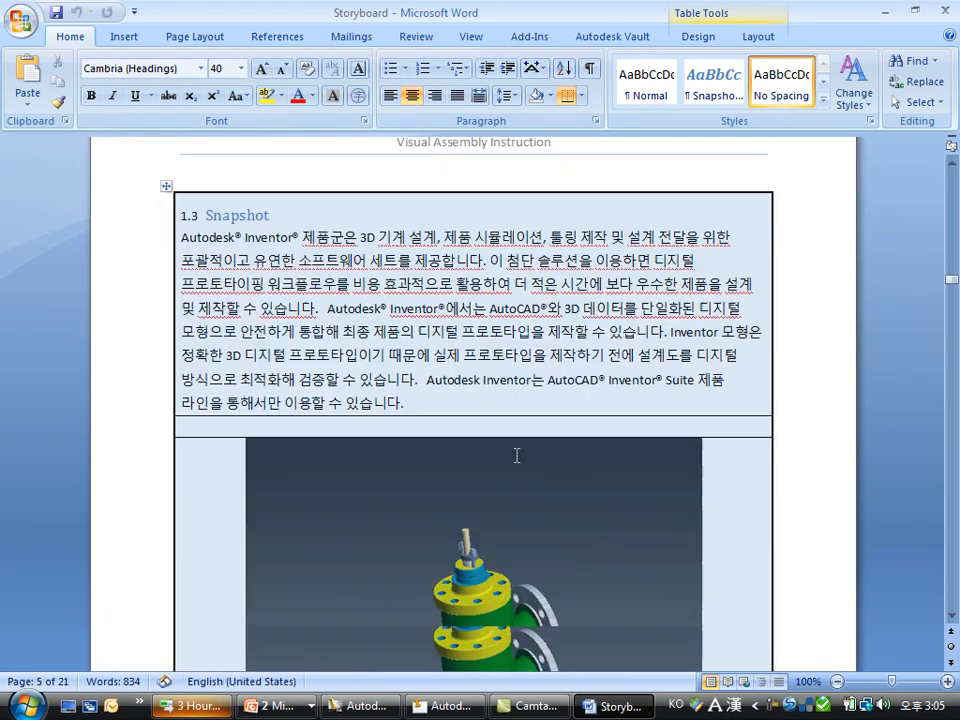
scroll(575, 488, down, 15)
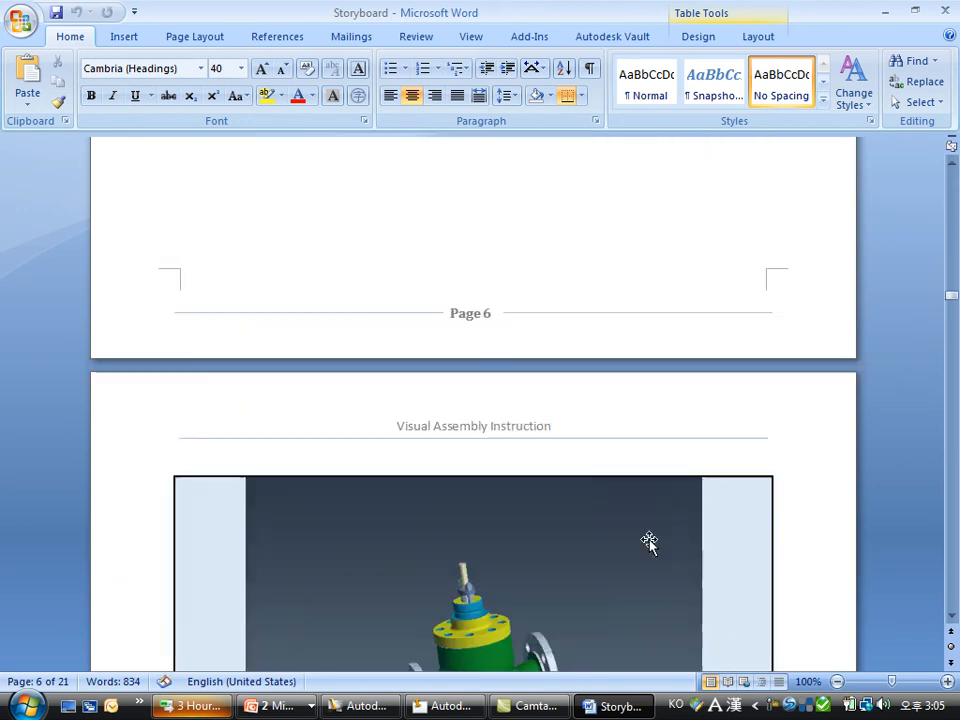
scroll(660, 527, down, 10)
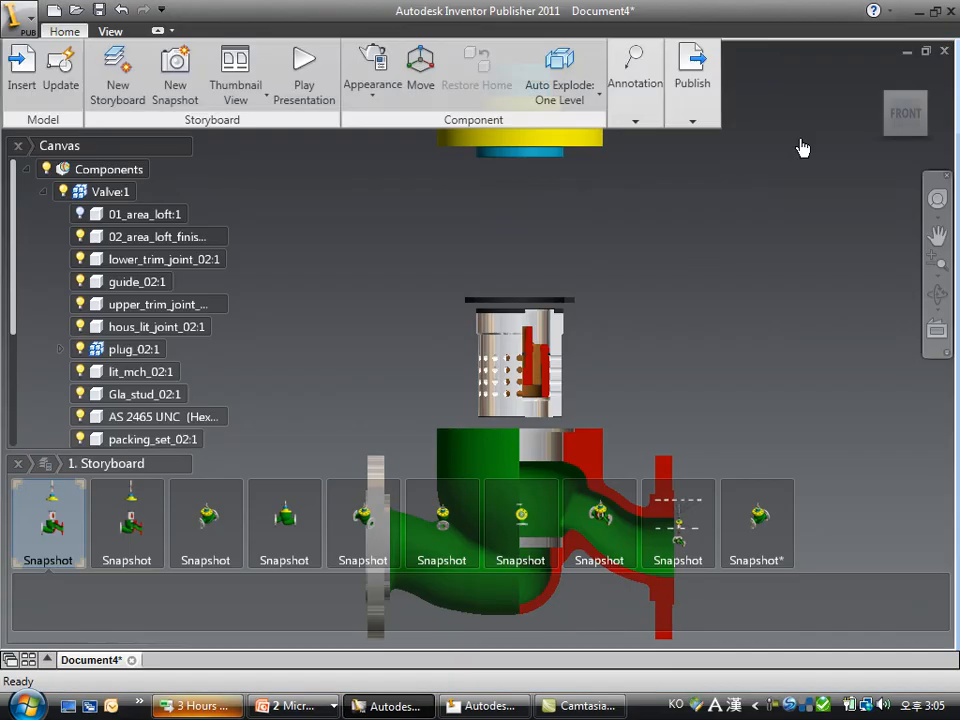
Publish the whole document to Adobe Flash in English (United States), with the root of drive C: as the output folder.
click(692, 121)
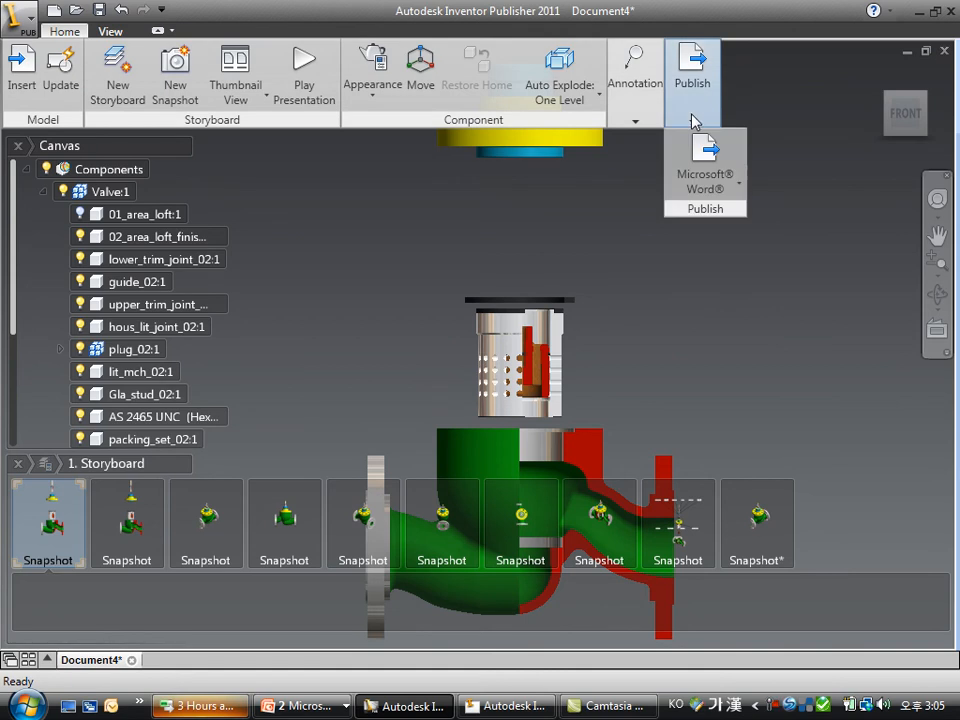
click(713, 193)
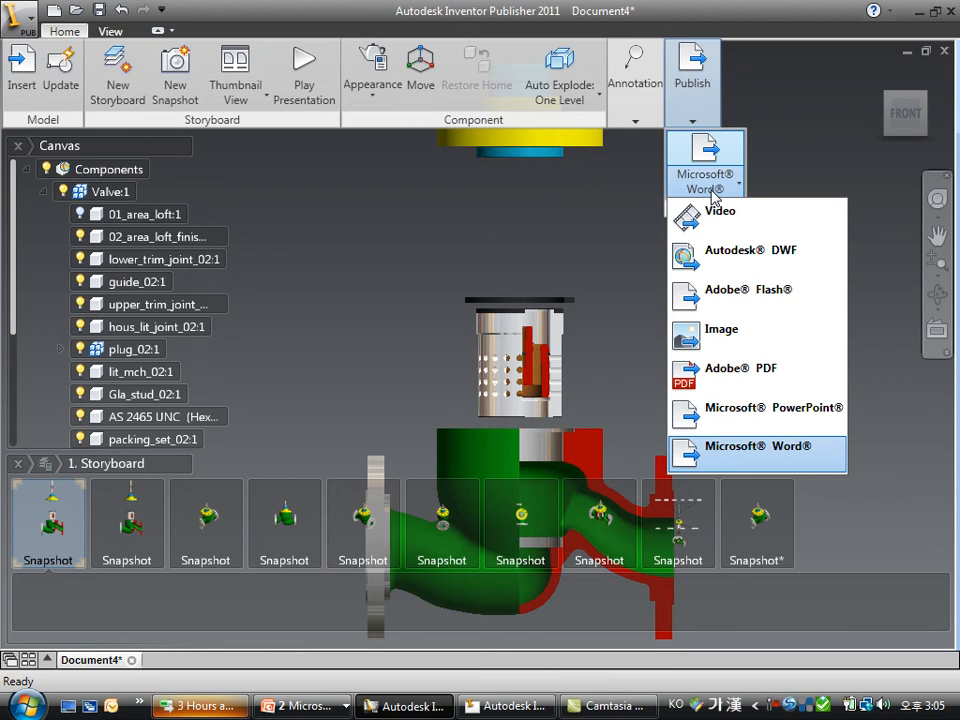
click(723, 302)
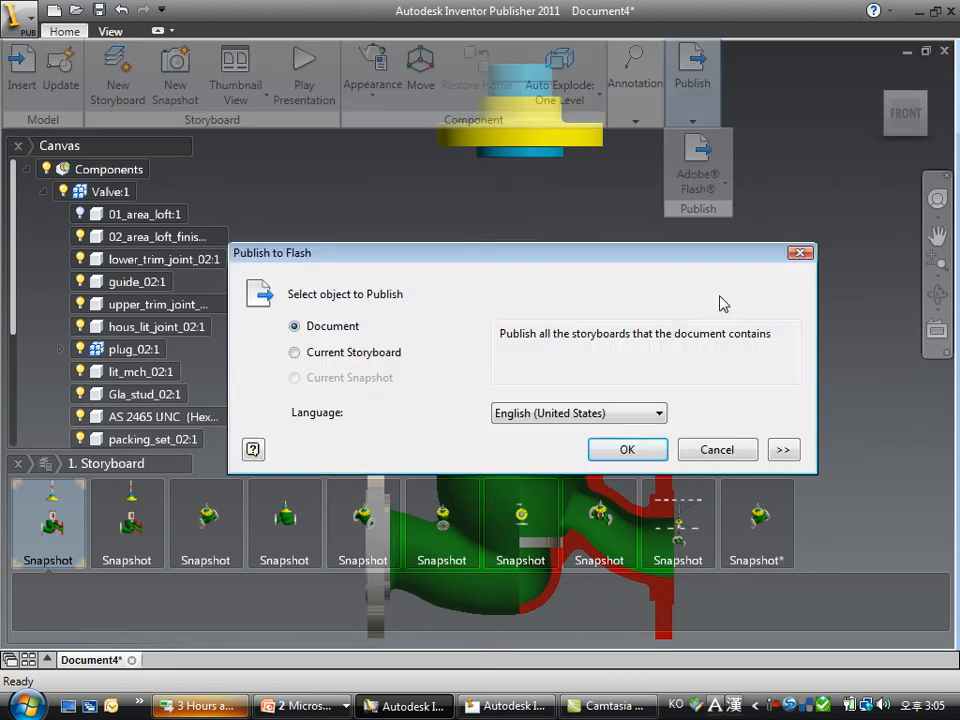
click(628, 450)
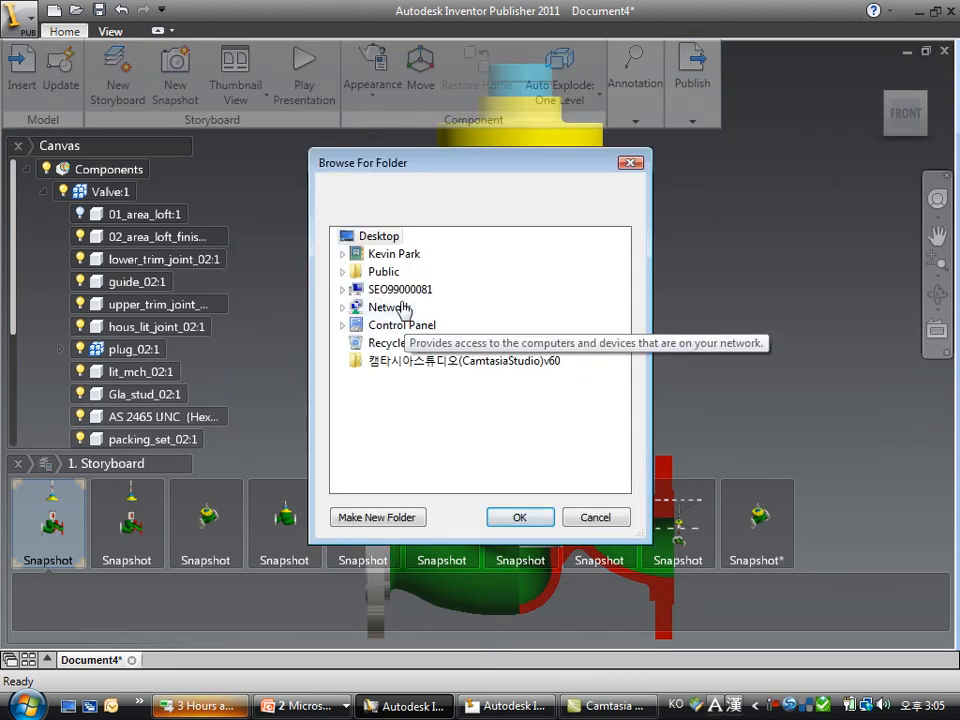
double_click(400, 289)
double_click(395, 306)
click(525, 517)
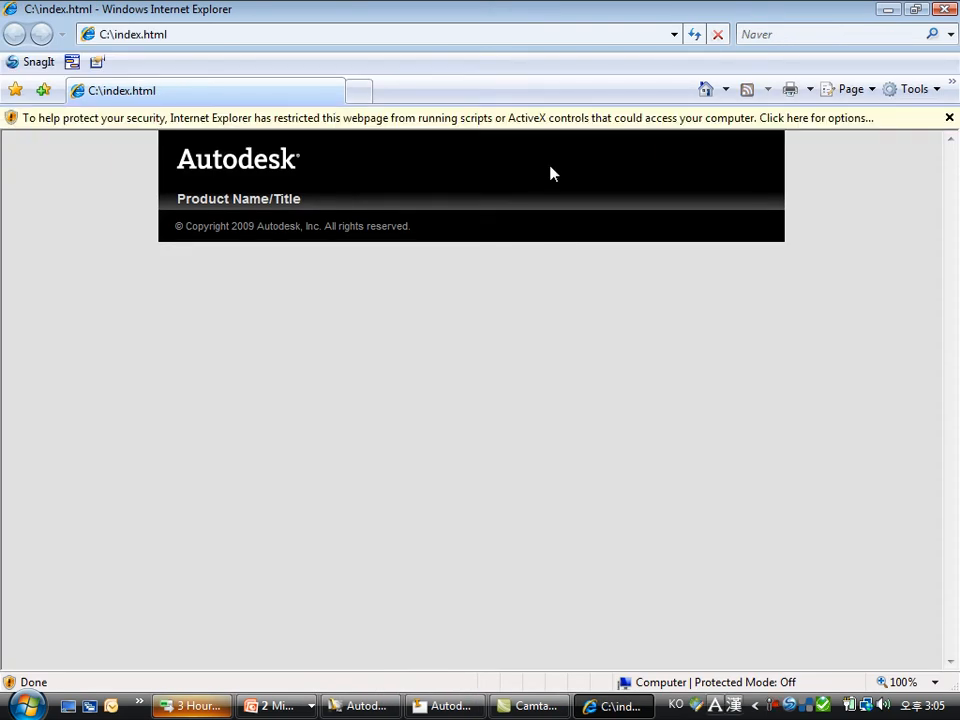
Allow the blocked content on the published index.html page.
click(539, 118)
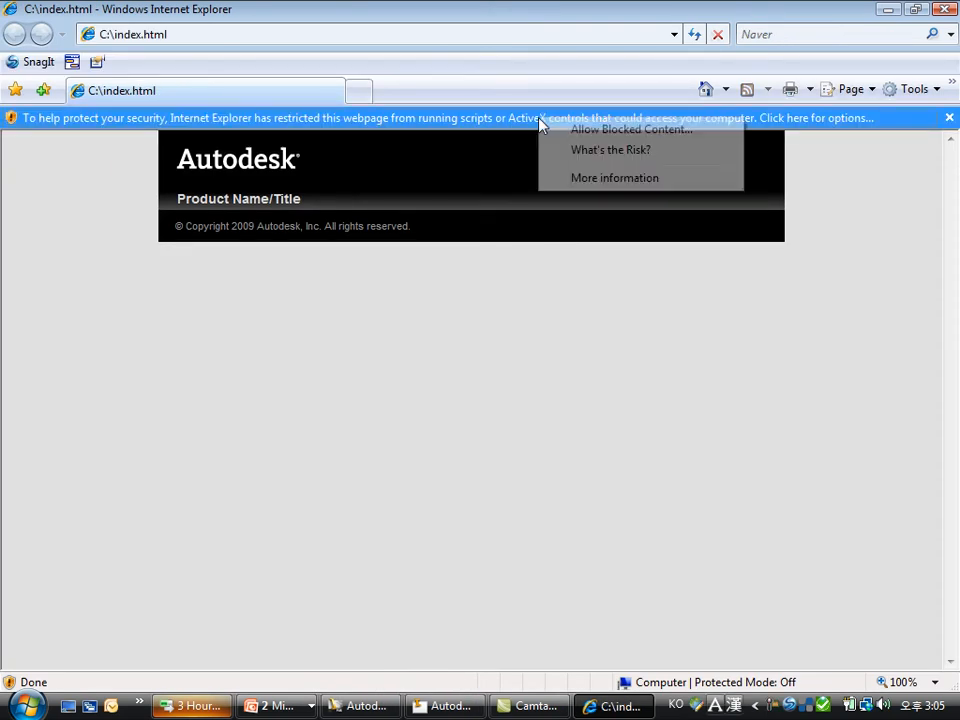
click(569, 127)
click(558, 420)
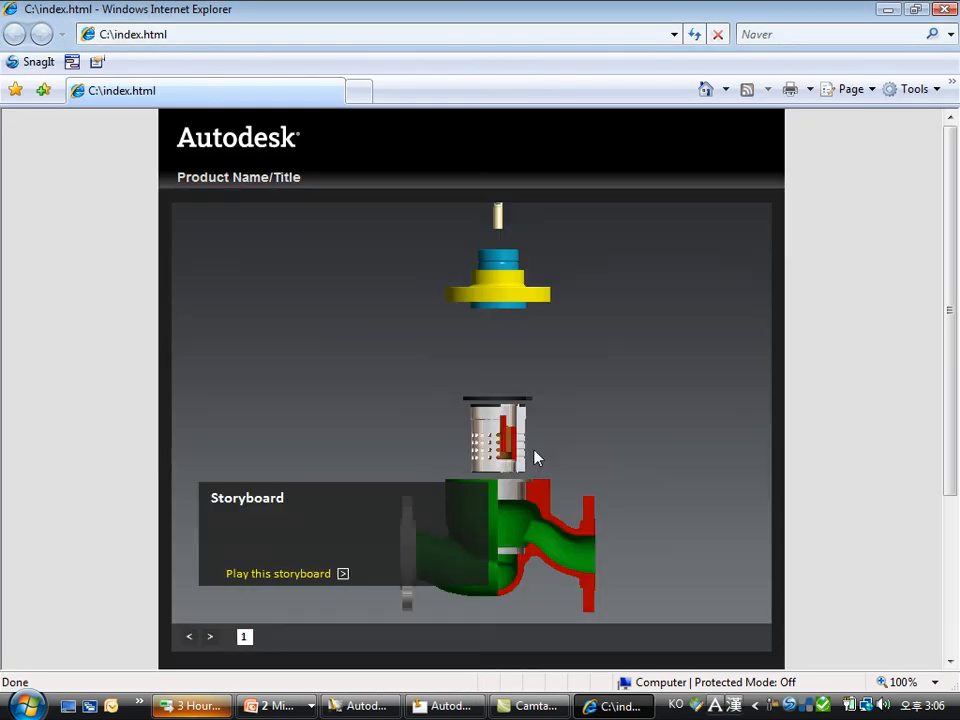
Play the storyboard on the published page, watch it through to the part-name callouts, and close the browser.
click(304, 577)
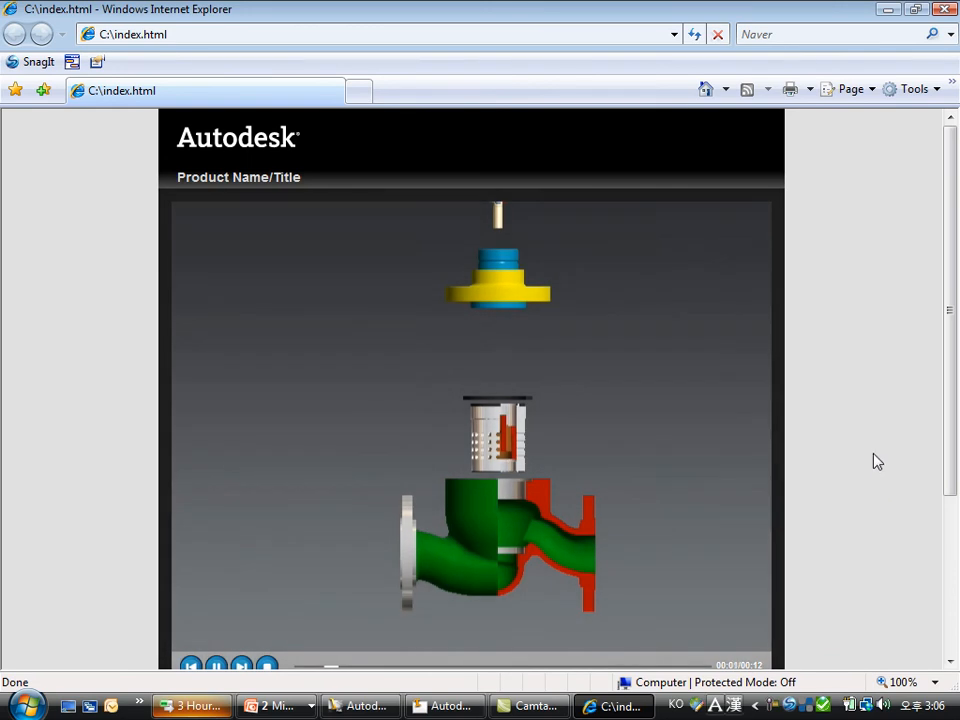
scroll(874, 461, down, 2)
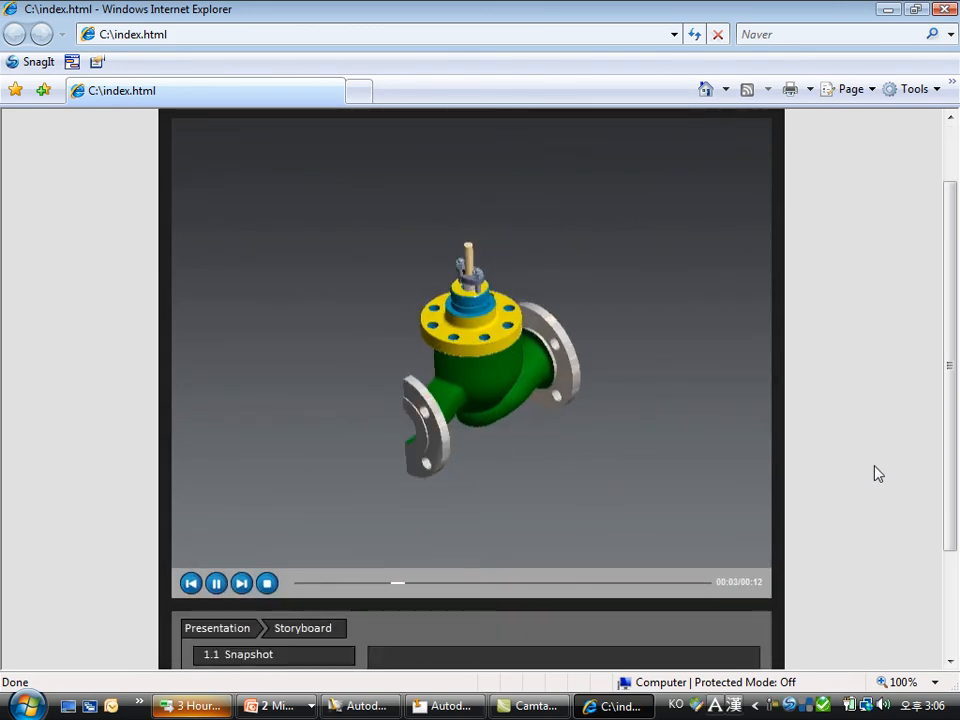
scroll(877, 472, down, 2)
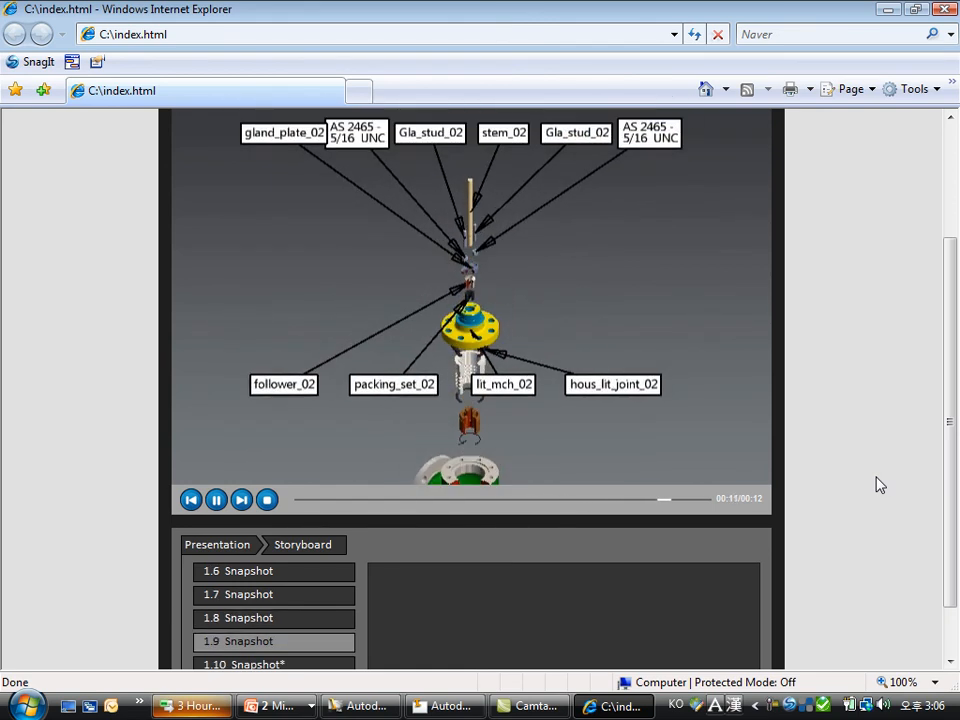
click(941, 10)
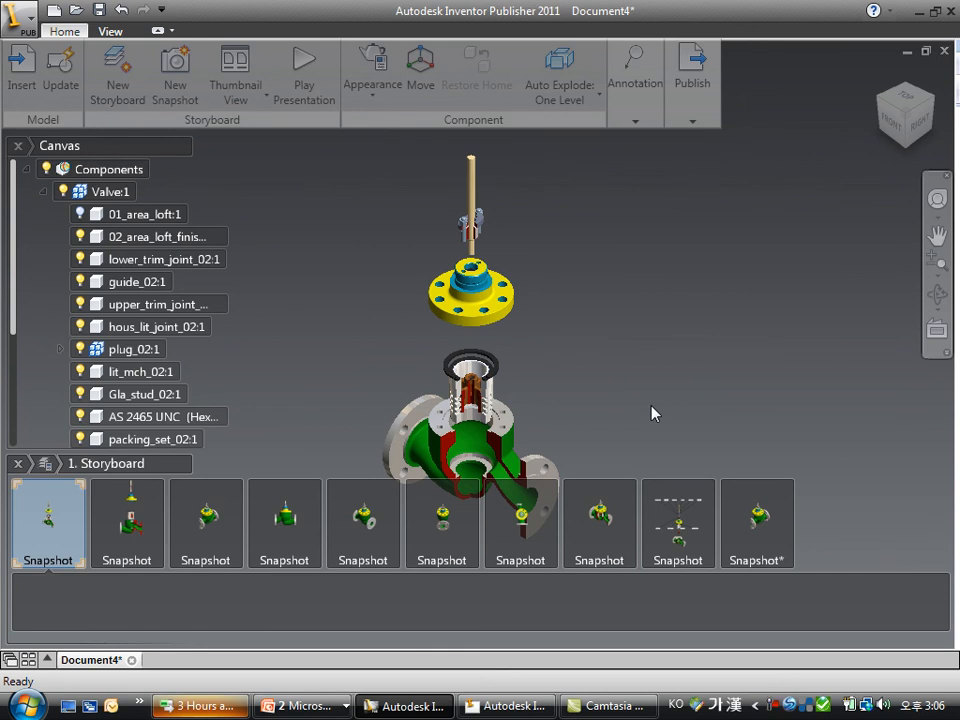
Switch to Autodesk Inventor and open the 02_area_loft_finish valve body for editing within the Valve assembly.
click(507, 714)
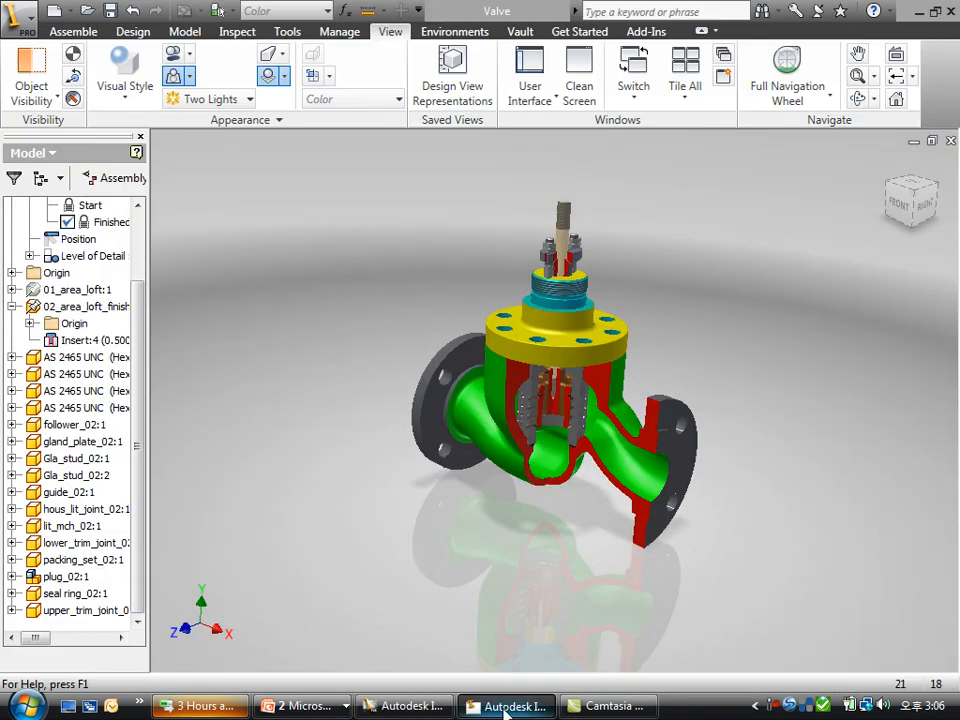
middle_drag(724, 355, 667, 375)
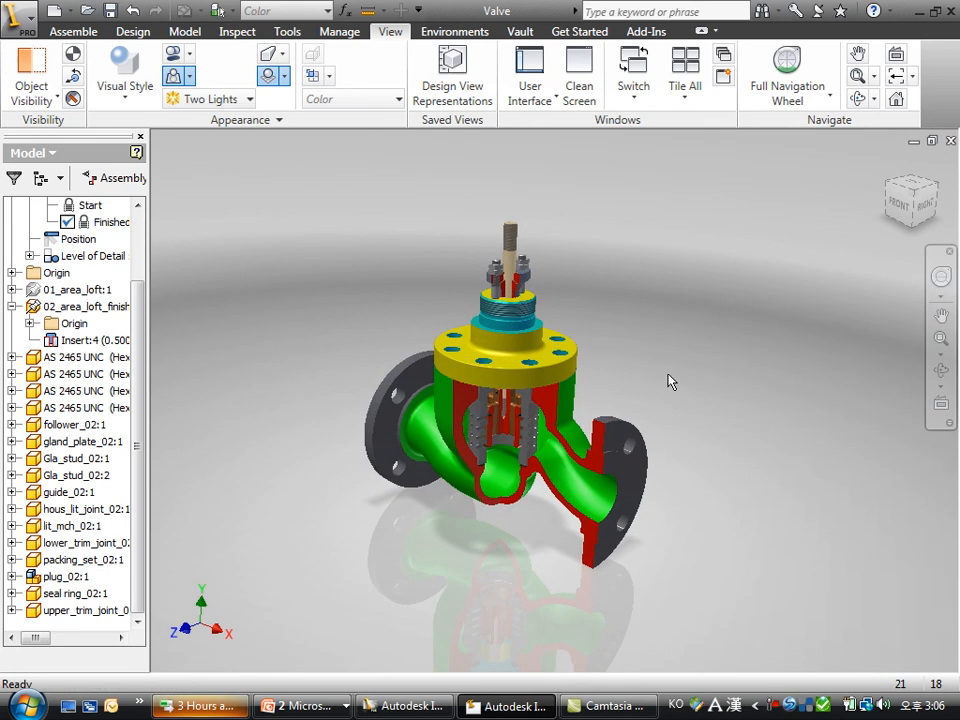
click(610, 458)
double_click(612, 453)
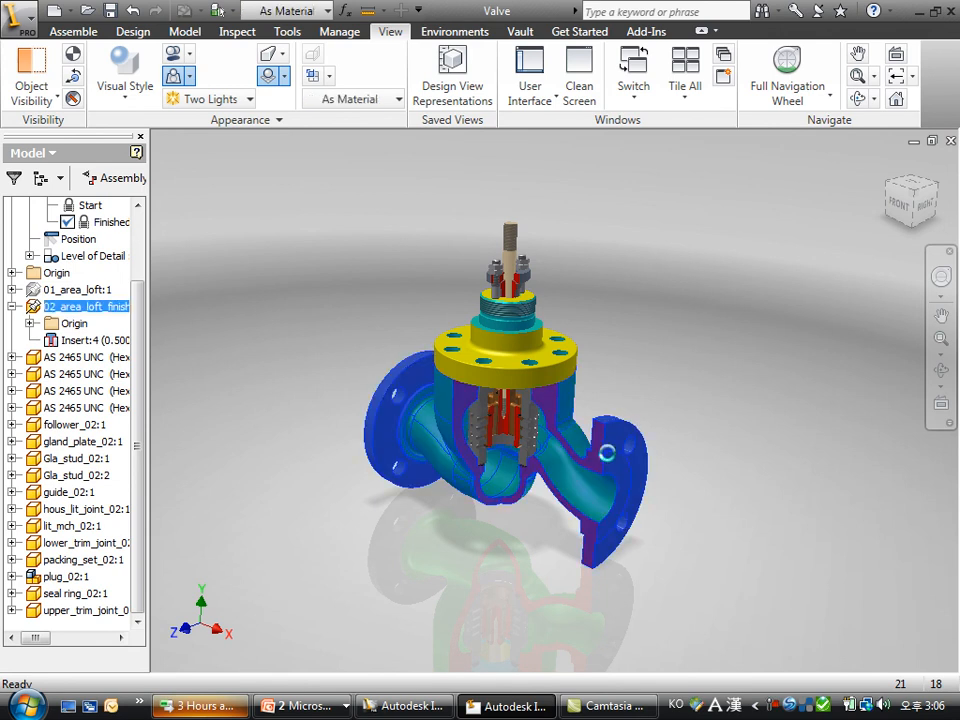
Start a sketch on the face of the sectioned body's outlet flange and draw a circle near its upper inner edge.
scroll(674, 484, down, 3)
key(s)
click(552, 470)
key(c)
click(548, 448)
click(566, 456)
right_click(566, 456)
click(584, 471)
key(e)
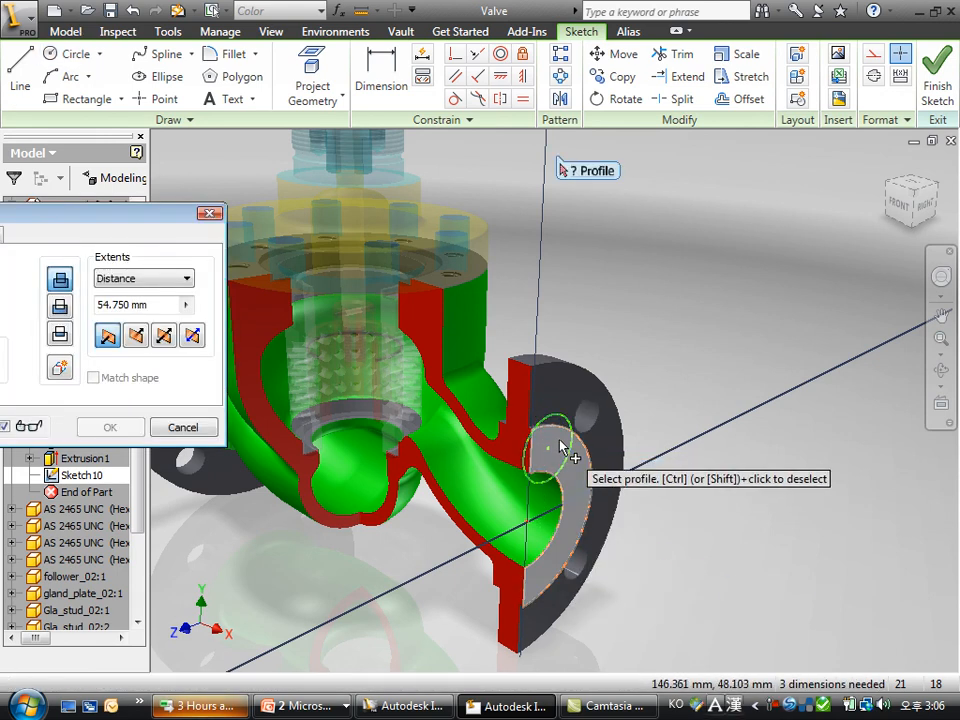
click(571, 452)
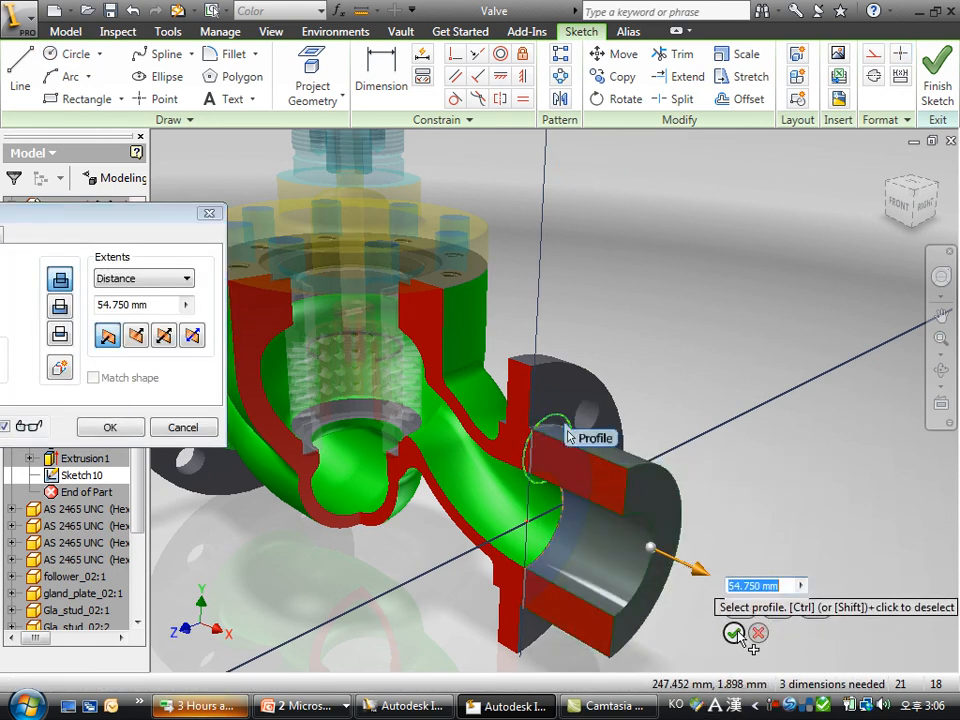
click(735, 633)
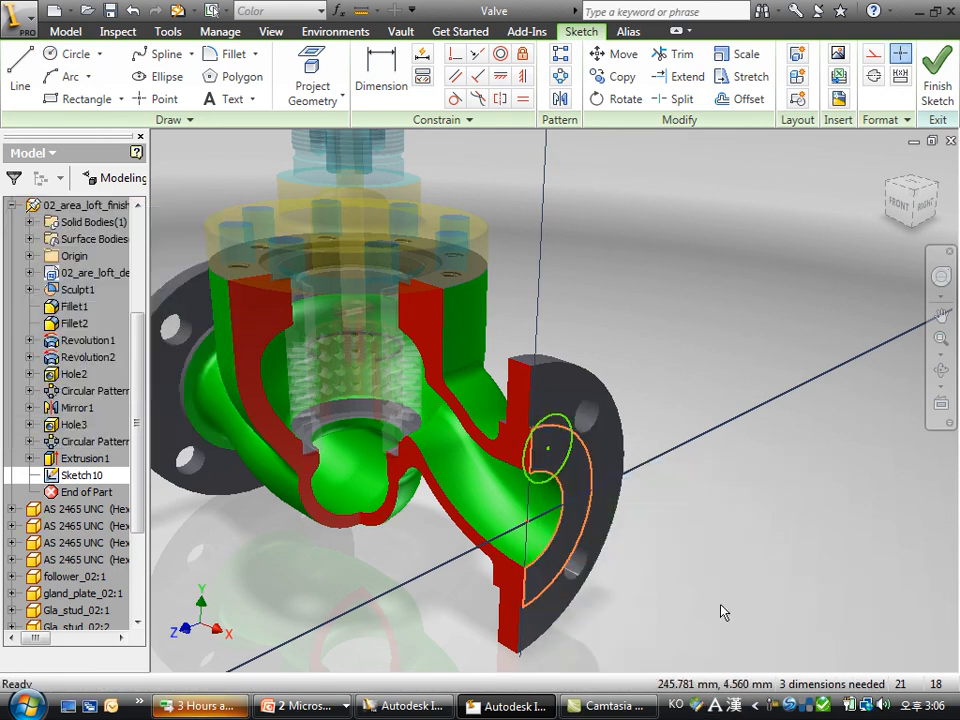
Extrude the sketched circle 54.750 mm outward from the flange face and return to the Valve assembly.
key(e)
click(568, 428)
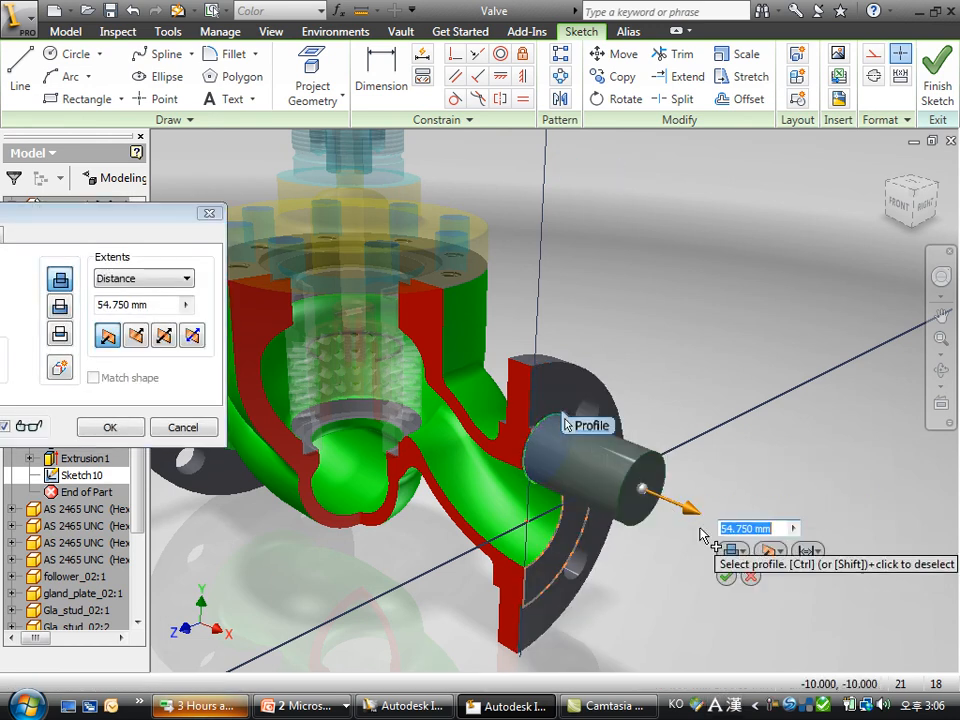
click(727, 577)
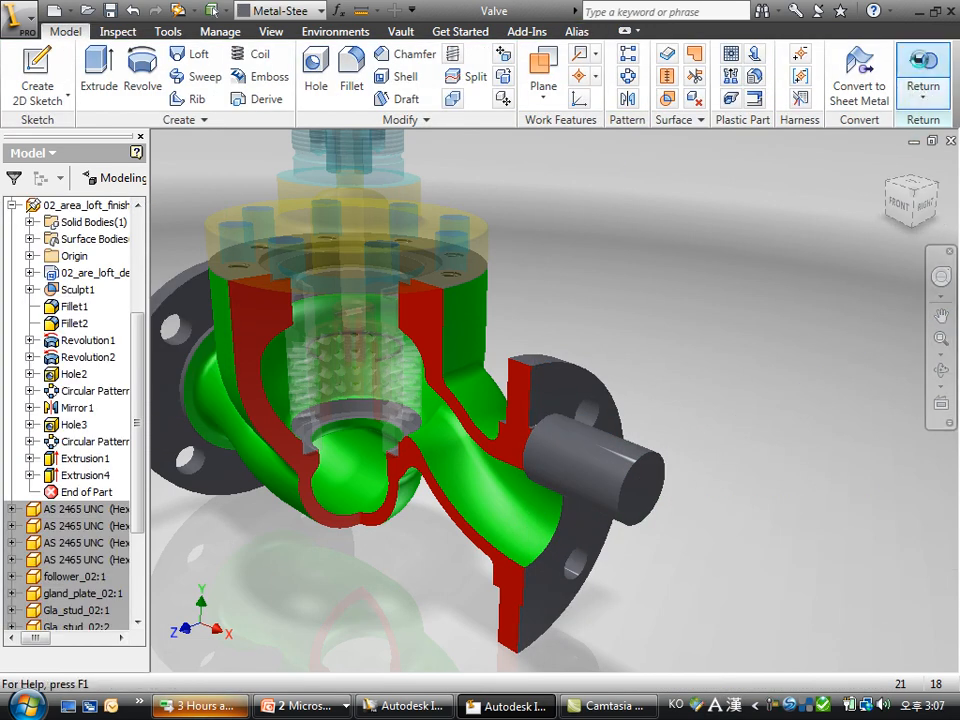
click(923, 62)
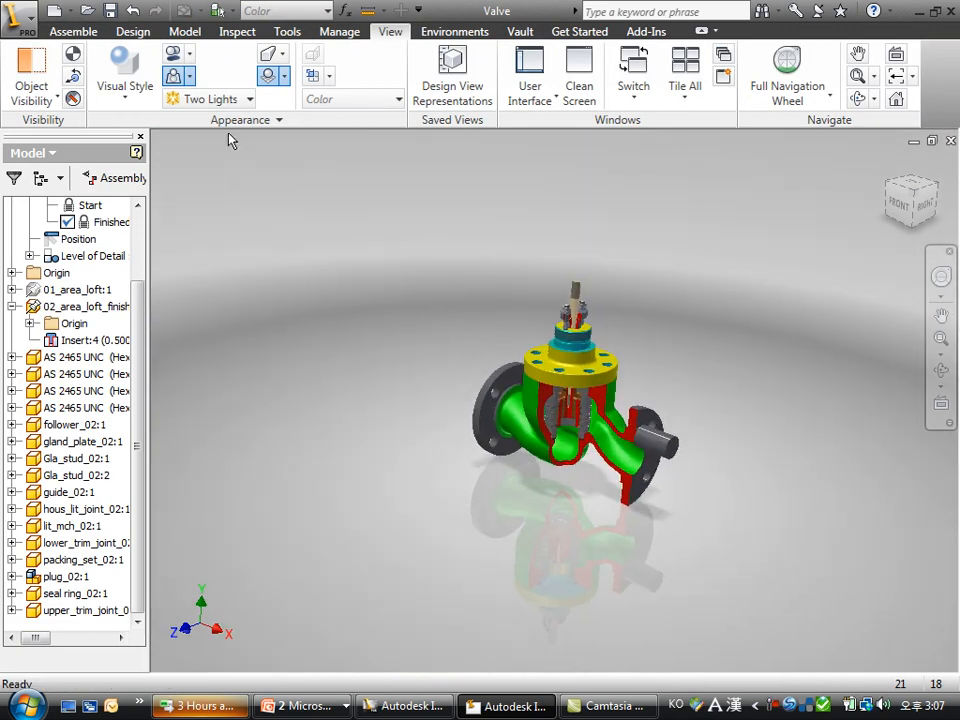
Save the Valve assembly, then switch to Autodesk Inventor Publisher and update the storyboard's model from the changed source.
click(111, 10)
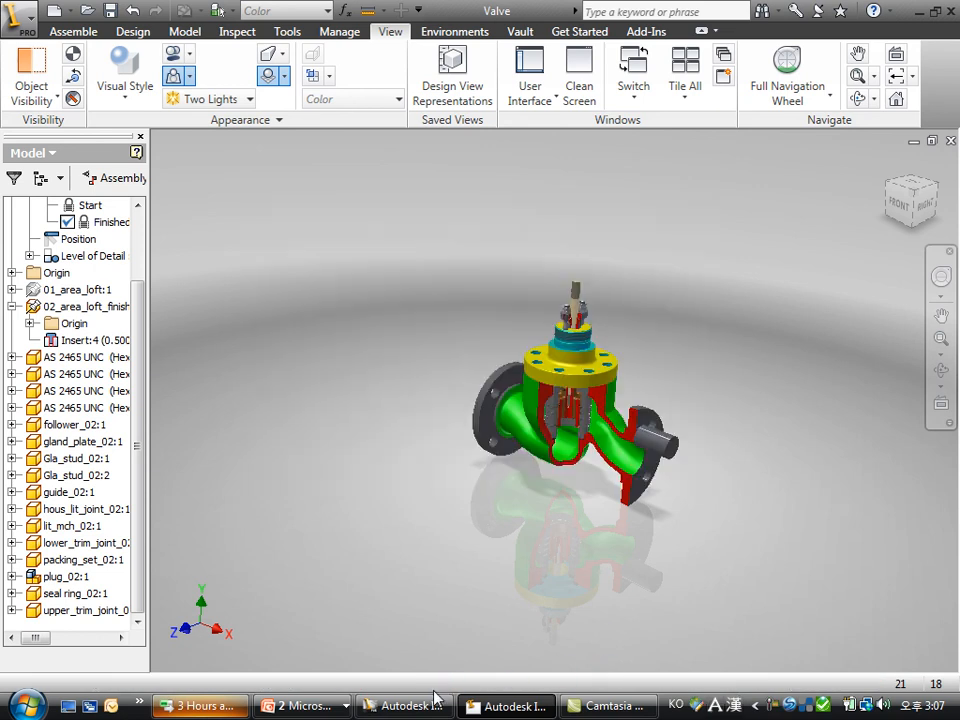
click(430, 703)
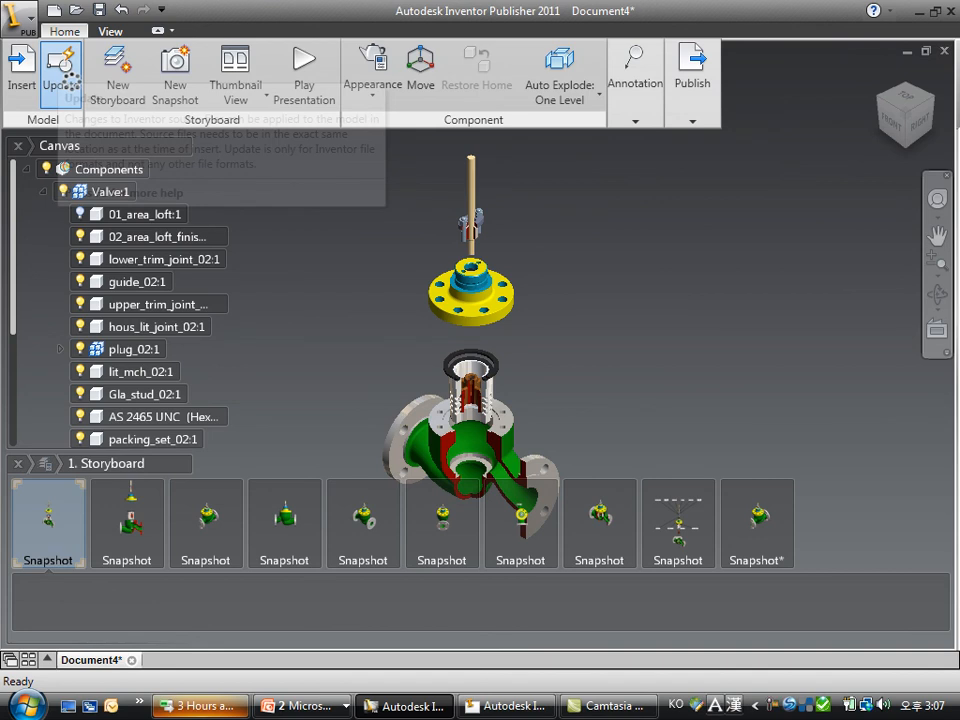
click(62, 80)
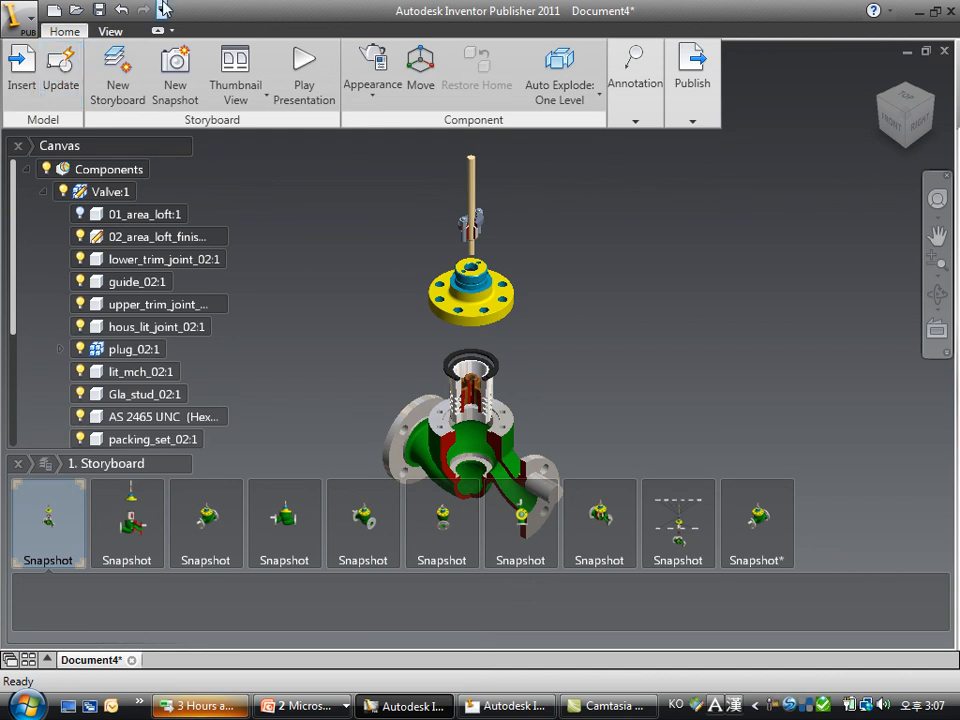
Show the timing values for the storyboard's snapshots and transitions.
right_click(146, 465)
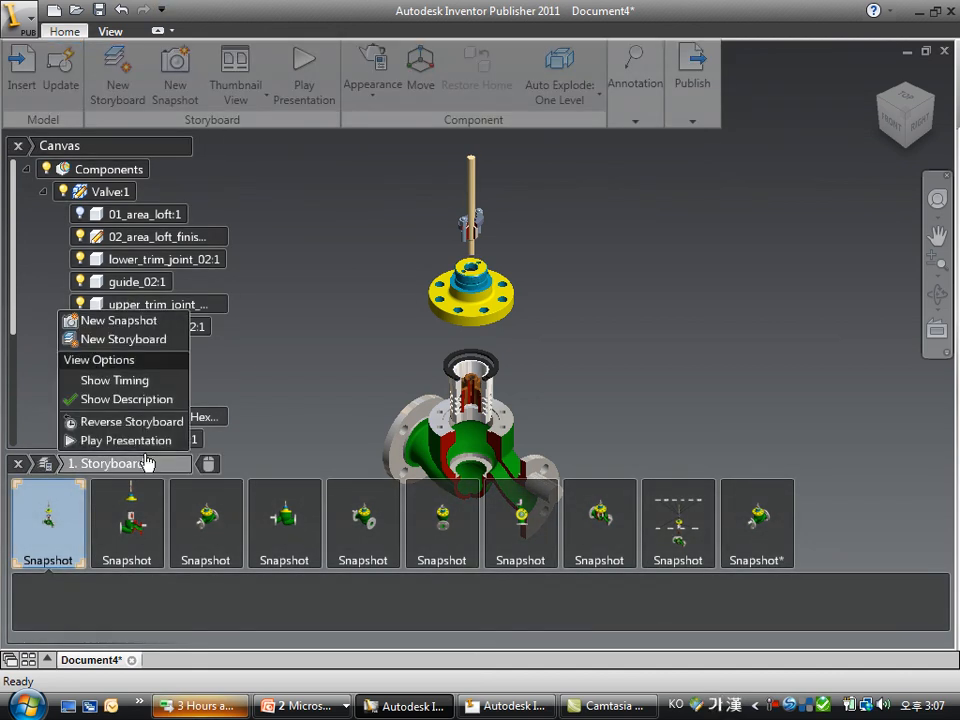
click(128, 383)
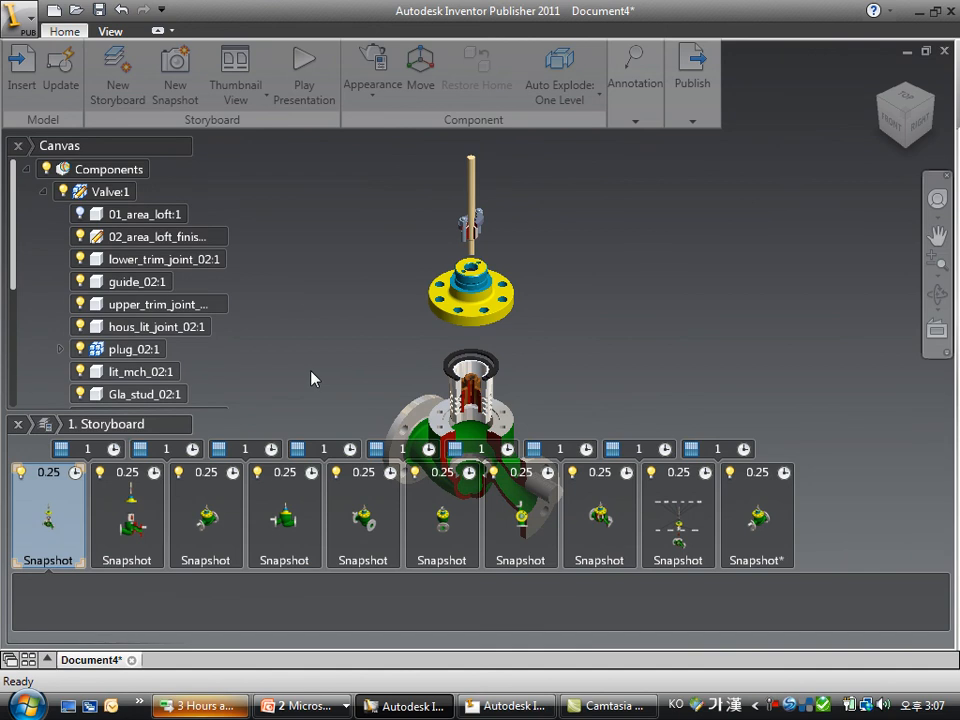